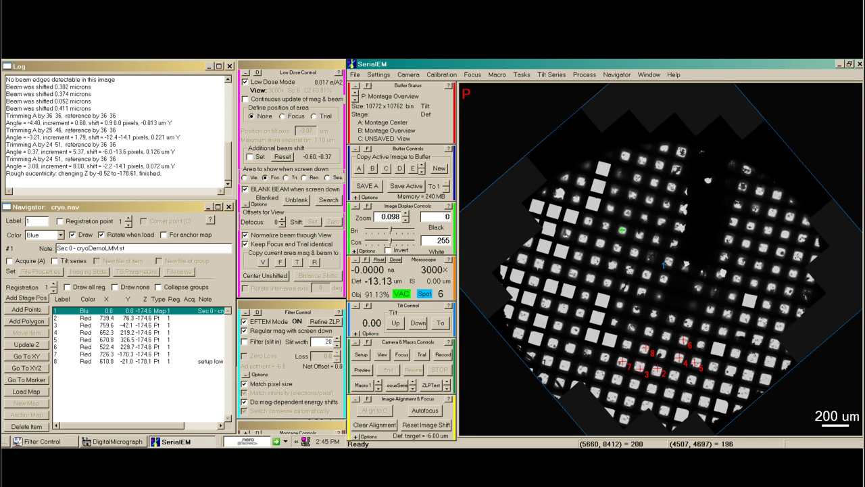
Step: Add navigator point 9 on a grid square near point 2, then send the stage to item 4
{"action": "left_click", "coordinate": [676, 375]}
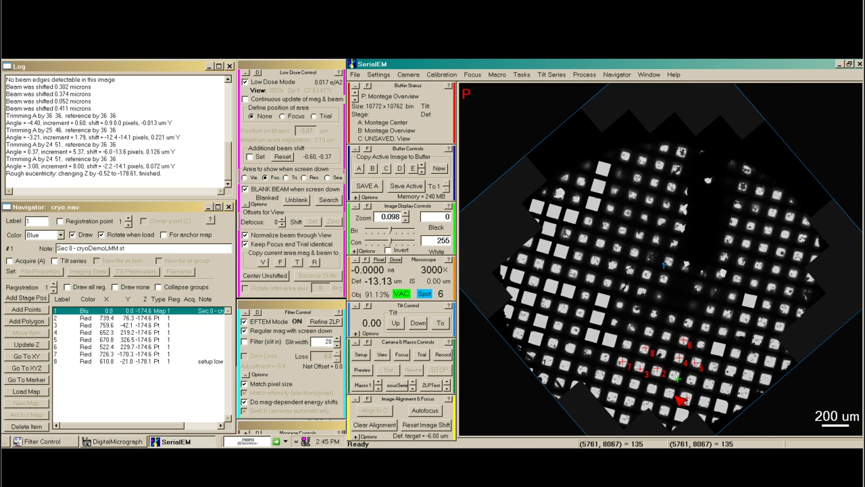
{"action": "scroll", "coordinate": [681, 381], "scroll_direction": "up", "scroll_amount": 4}
{"action": "scroll", "coordinate": [684, 271], "scroll_direction": "up", "scroll_amount": 2}
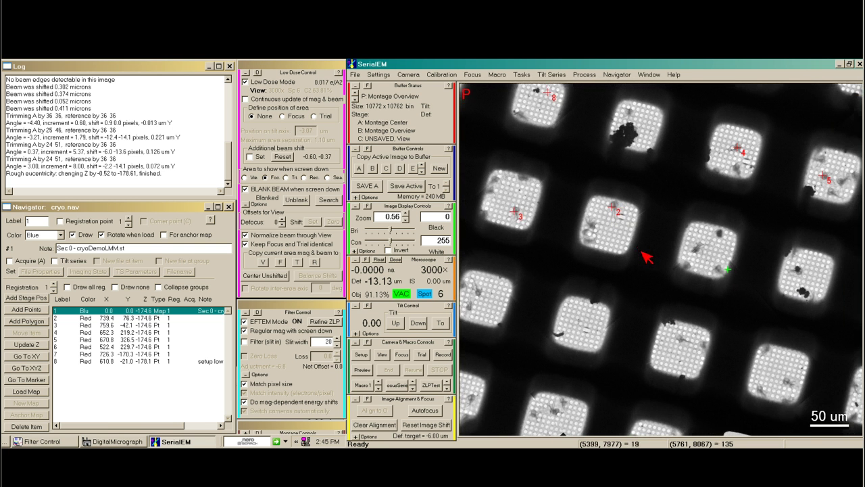
{"action": "left_click_drag", "start_coordinate": [642, 251], "coordinate": [644, 342]}
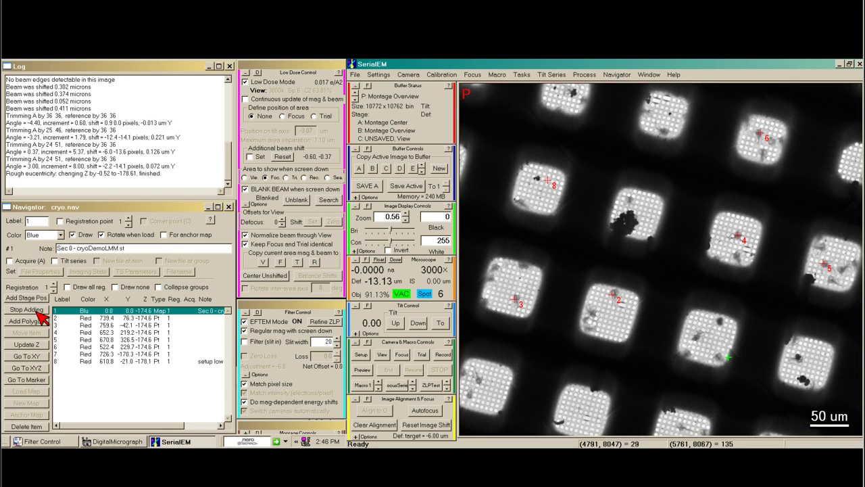
{"action": "left_click", "coordinate": [27, 310]}
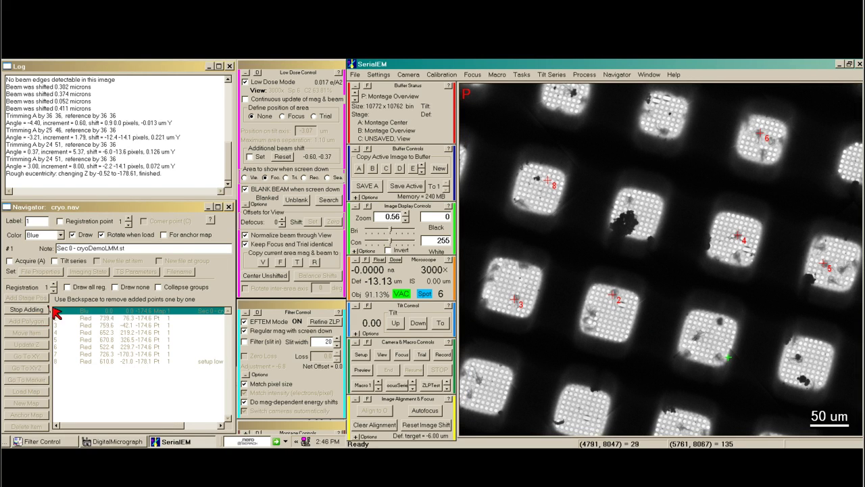
{"action": "left_click", "coordinate": [633, 200]}
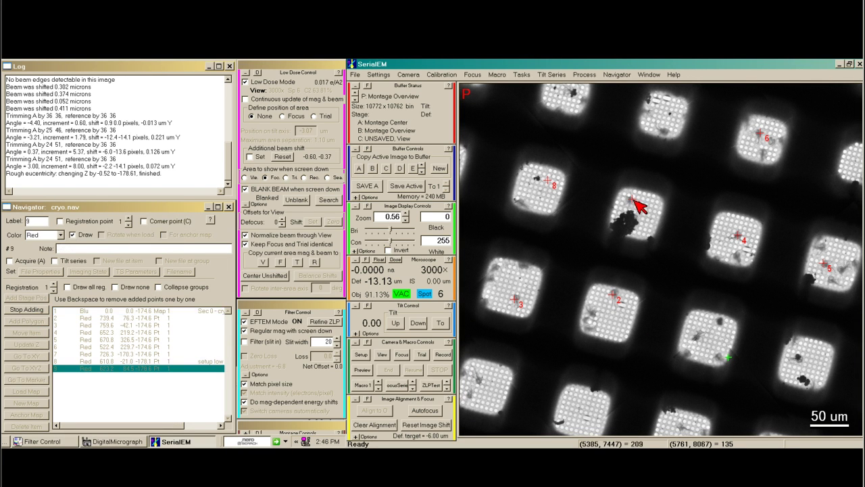
{"action": "left_click", "coordinate": [37, 311]}
{"action": "left_click", "coordinate": [117, 332]}
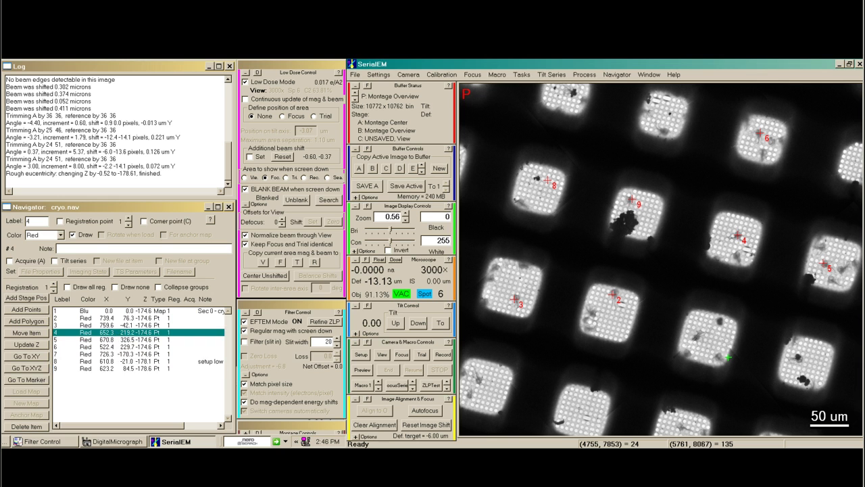
{"action": "left_click", "coordinate": [38, 356]}
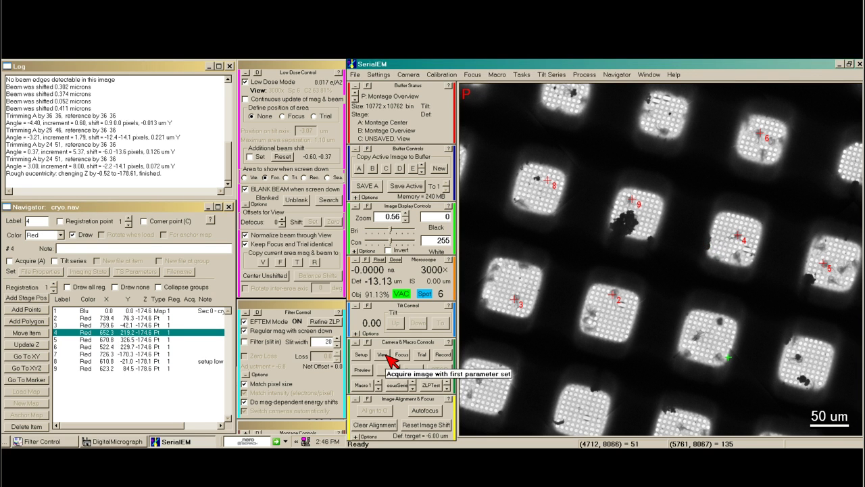
Step: Take a View image at item 4 and run Eucentric - Rough, shifting Z by 4.95 to -173.66
{"action": "left_click", "coordinate": [383, 355]}
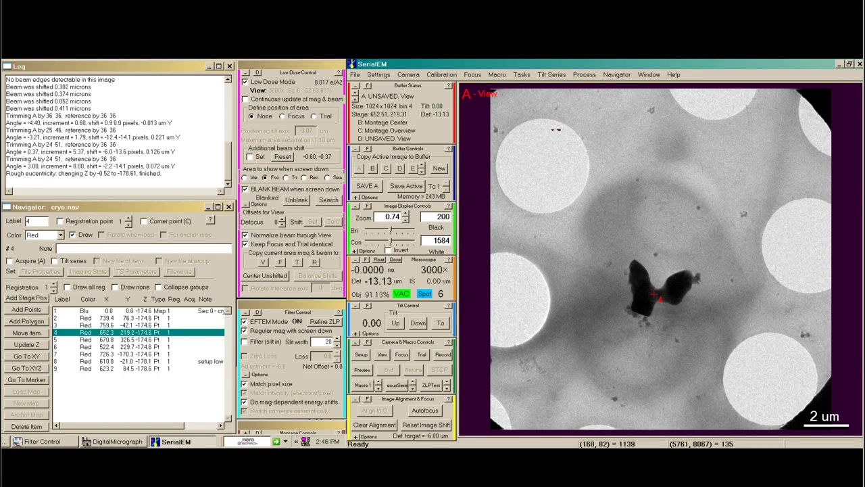
{"action": "left_click", "coordinate": [522, 75]}
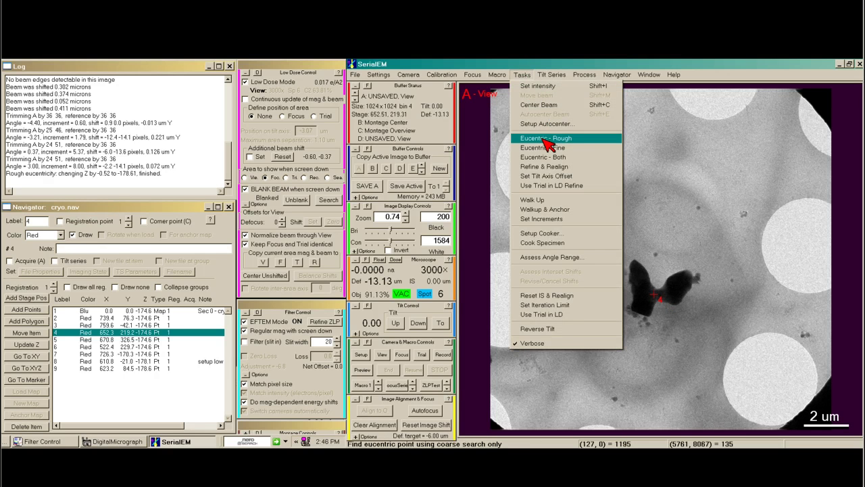
{"action": "left_click", "coordinate": [582, 146]}
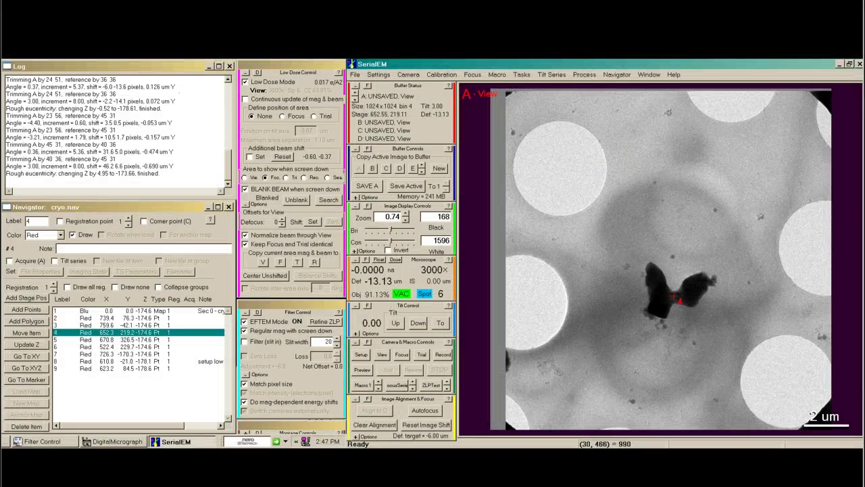
Step: Place the Trial area 3.25 µm along the tilt axis, recenter the target, and take a 27500× Trial image
{"action": "left_click", "coordinate": [385, 355]}
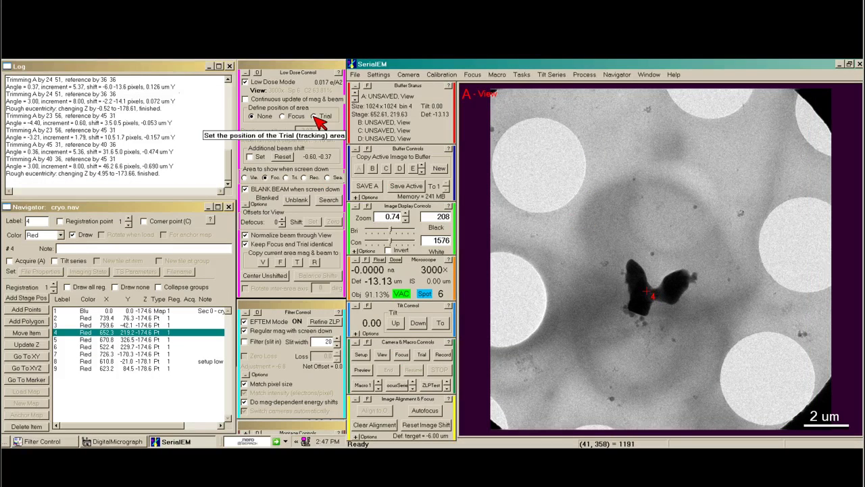
{"action": "left_click", "coordinate": [315, 116]}
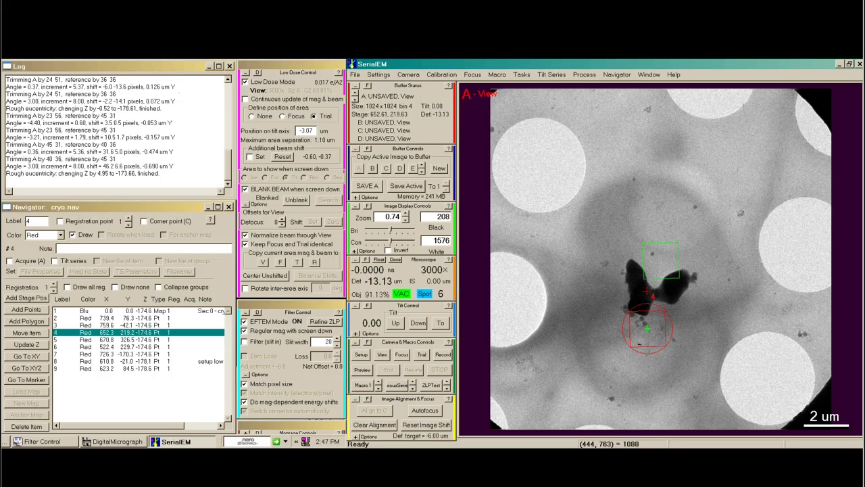
{"action": "left_click", "coordinate": [688, 137]}
{"action": "left_click_drag", "start_coordinate": [673, 204], "coordinate": [675, 189]}
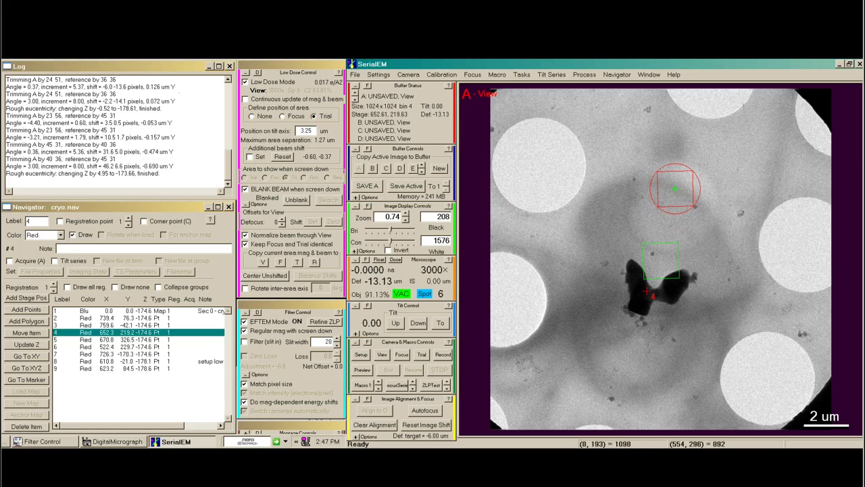
{"action": "left_click", "coordinate": [265, 116]}
{"action": "left_click_drag", "start_coordinate": [713, 214], "coordinate": [696, 281]}
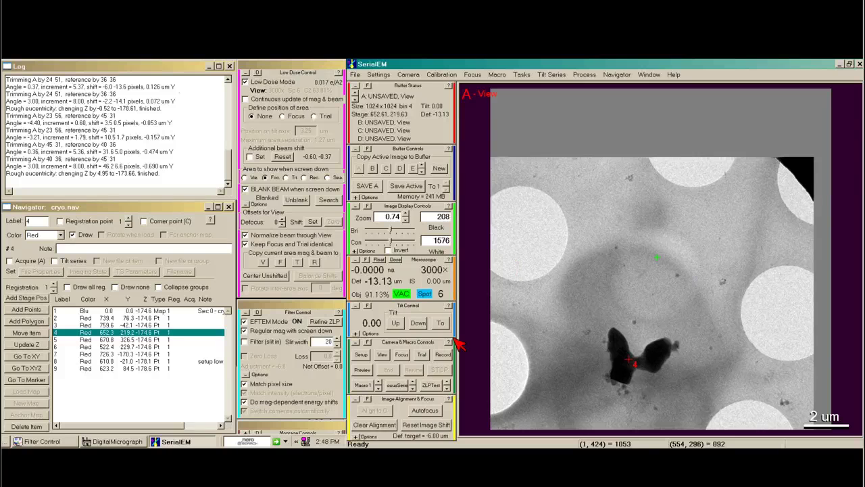
{"action": "left_click", "coordinate": [428, 362]}
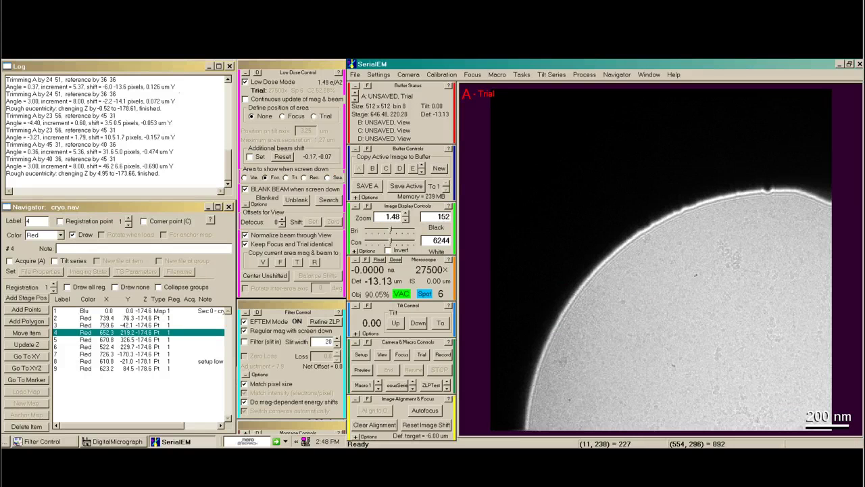
Step: With continuous update and extra beam shift enabled, center the beam on the Trial area twice, checking with Trial images
{"action": "left_click", "coordinate": [261, 101]}
{"action": "left_click", "coordinate": [264, 157]}
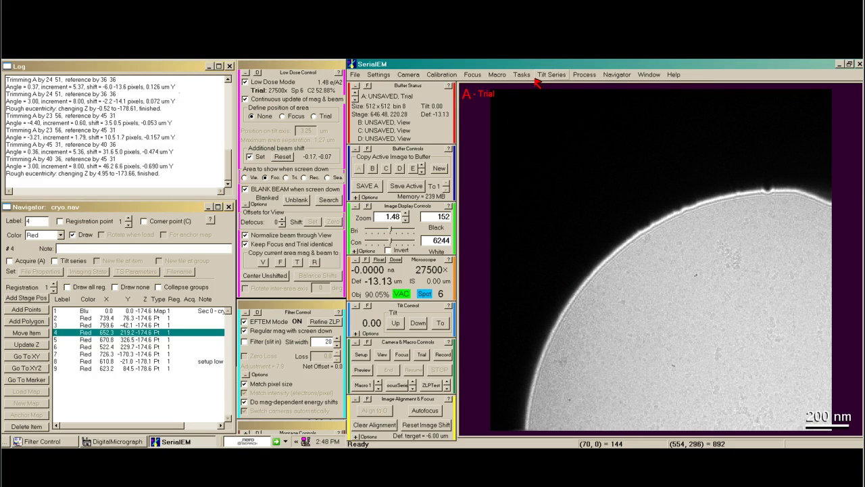
{"action": "left_click", "coordinate": [531, 77]}
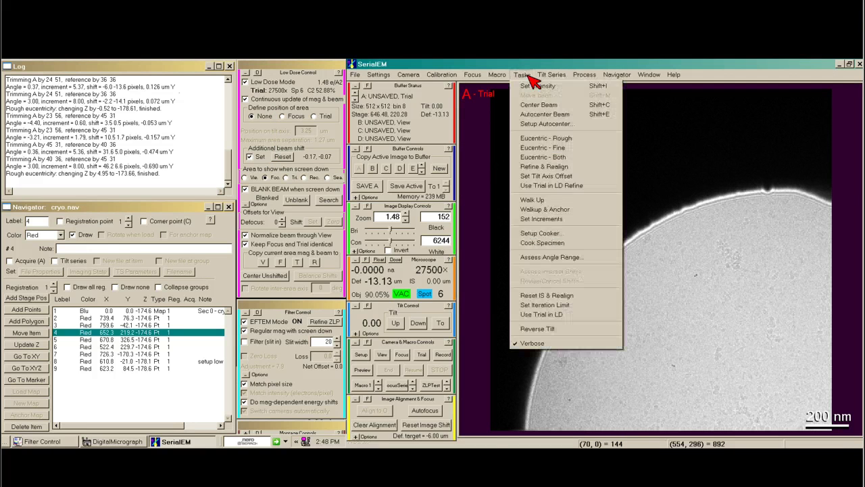
{"action": "left_click", "coordinate": [522, 111]}
{"action": "left_click", "coordinate": [423, 354]}
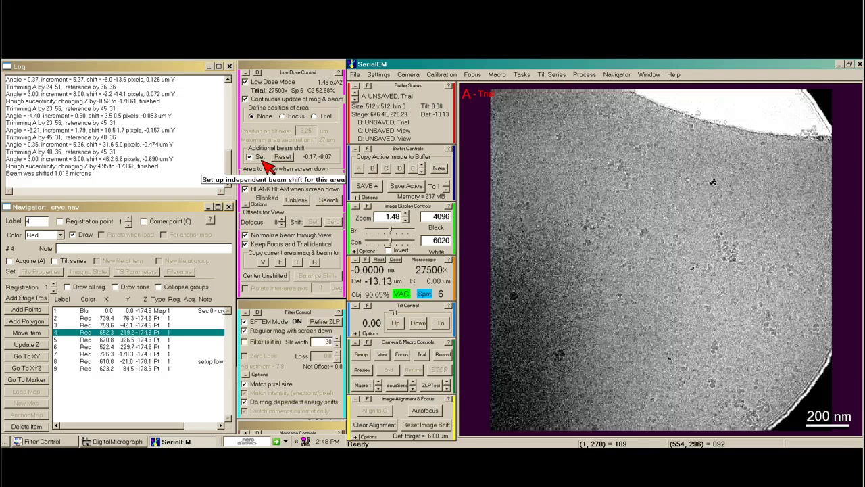
{"action": "left_click", "coordinate": [522, 74]}
{"action": "left_click", "coordinate": [531, 106]}
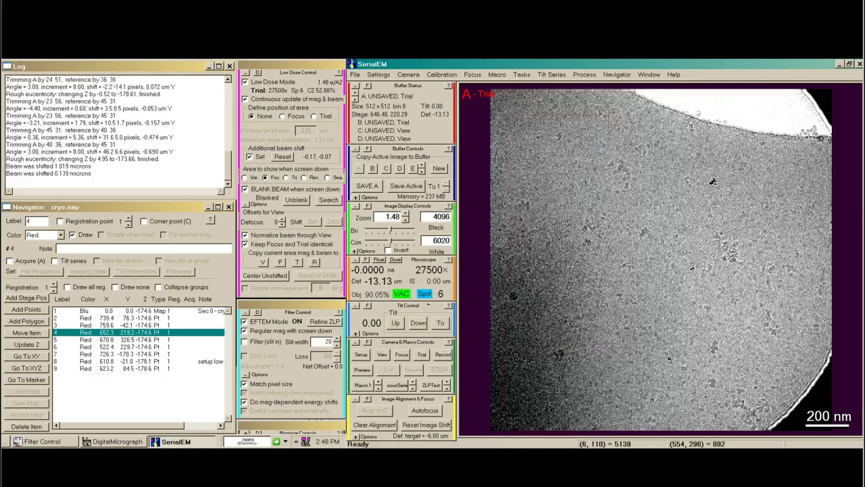
{"action": "left_click", "coordinate": [423, 357]}
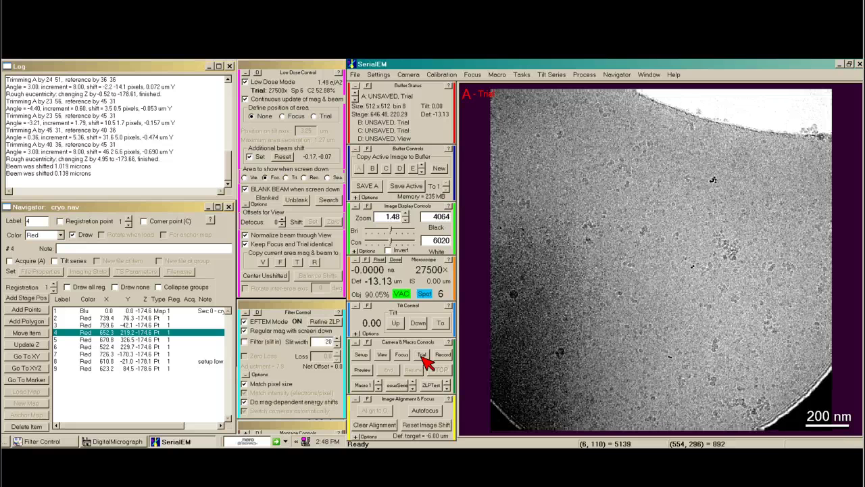
Step: Turn off continuous update, keep the 0.66, 0.58 beam shift, and start autofocus on the target
{"action": "left_click", "coordinate": [259, 99]}
{"action": "left_click", "coordinate": [259, 157]}
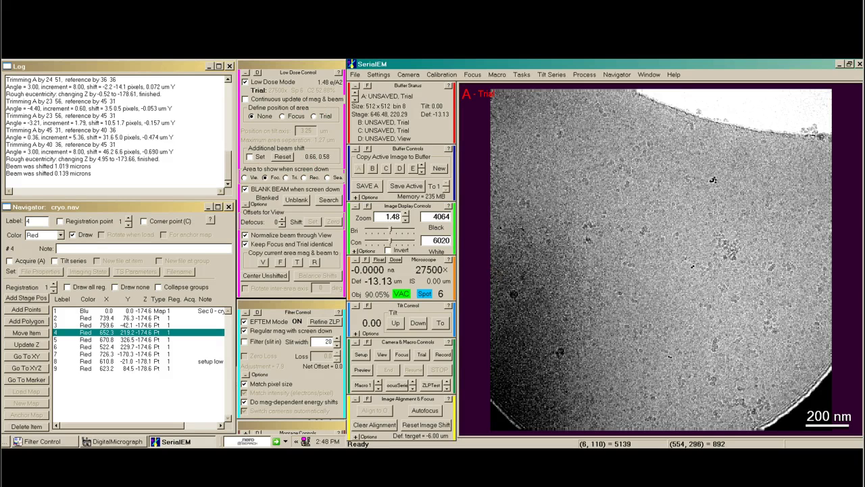
{"action": "left_click", "coordinate": [420, 355]}
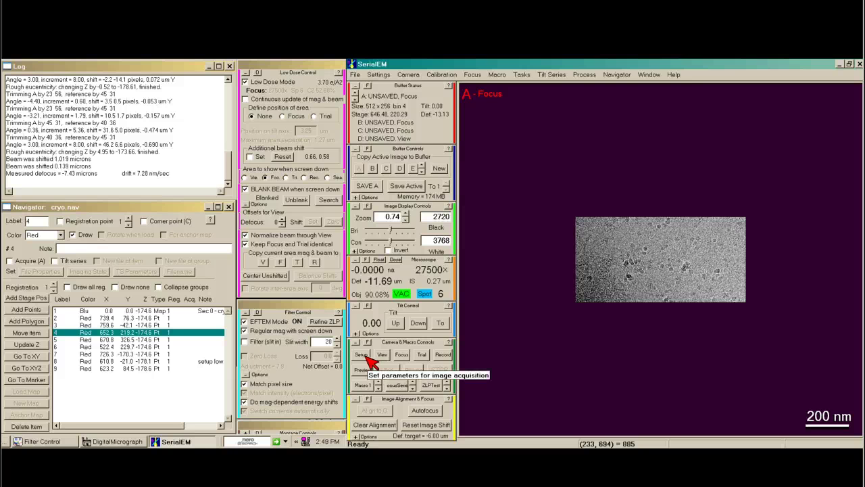
Step: Set the Preview camera parameters to binning 4 with a 0.07 s exposure and close the dialog
{"action": "left_click", "coordinate": [362, 354]}
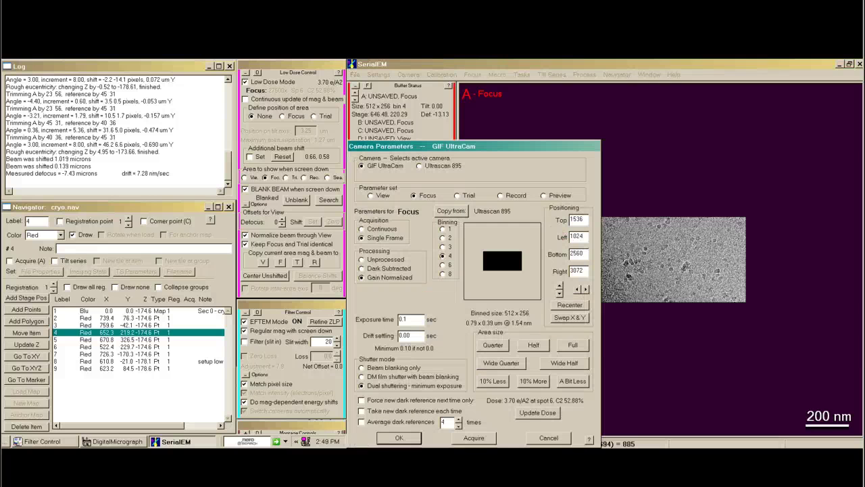
{"action": "left_click", "coordinate": [567, 197]}
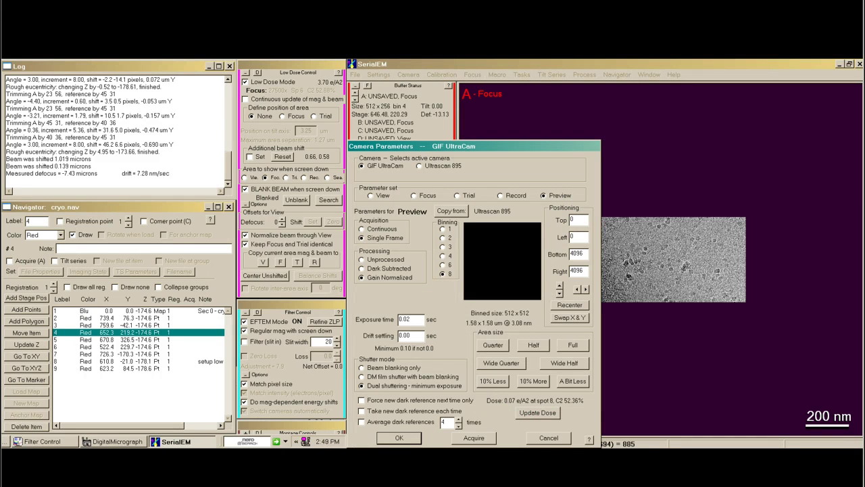
{"action": "left_click", "coordinate": [443, 255]}
{"action": "type", "text": "4"}
{"action": "left_click", "coordinate": [537, 413]}
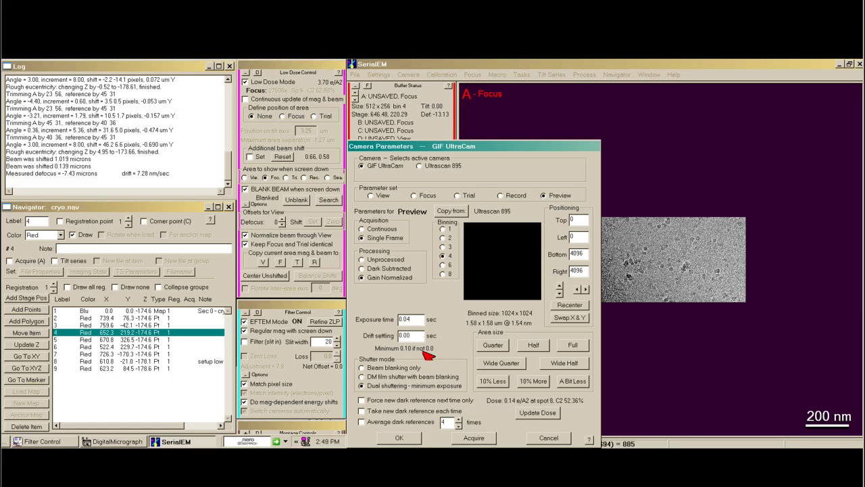
{"action": "left_click", "coordinate": [412, 319]}
{"action": "key", "text": "BackSpace"}
{"action": "type", "text": "8"}
{"action": "left_click", "coordinate": [413, 438]}
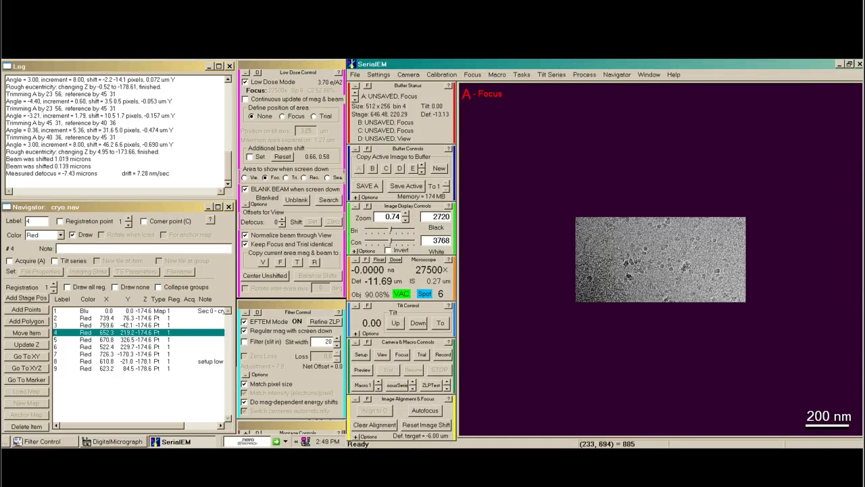
Step: Take a Preview image and save it into a new file named previewimages.st
{"action": "left_click", "coordinate": [366, 372]}
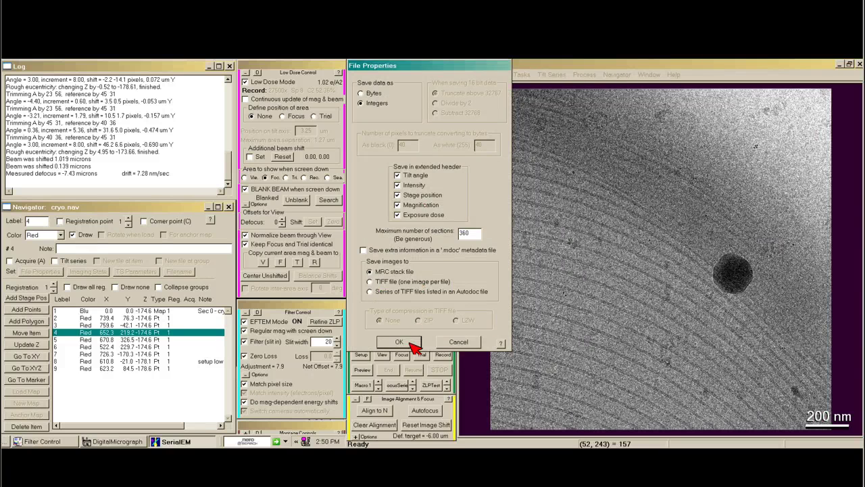
{"action": "left_click", "coordinate": [399, 341]}
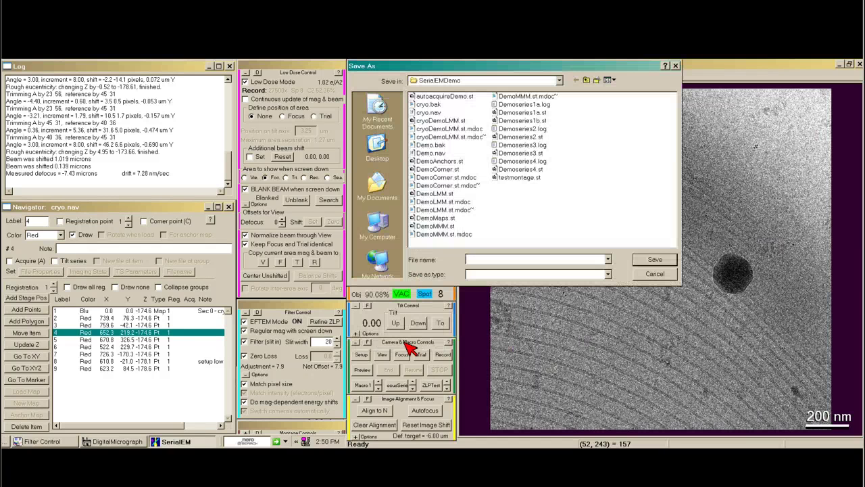
{"action": "type", "text": "images"}
{"action": "key", "text": "BackSpace"}
{"action": "key", "text": "BackSpace"}
{"action": "key", "text": "BackSpace"}
{"action": "type", "text": "previewimages.s"}
{"action": "key", "text": "Return"}
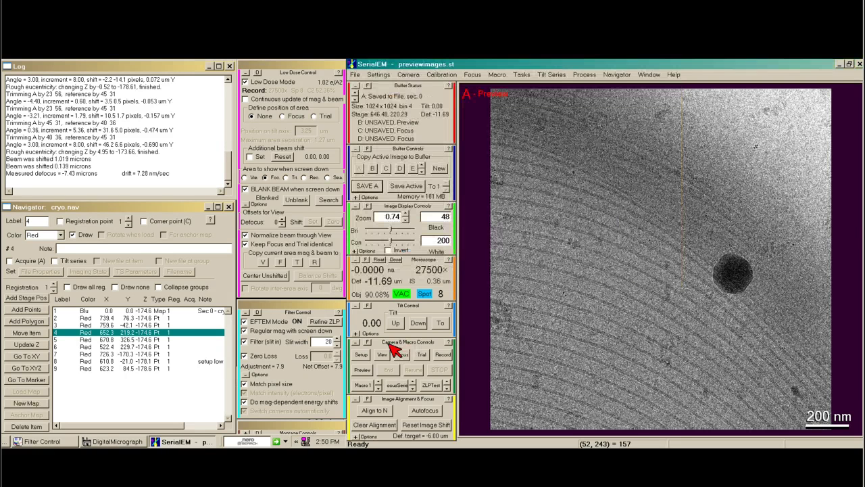
Step: Add the stage position as a Navigator point noted 0, then select the second navigator item
{"action": "left_click", "coordinate": [34, 298]}
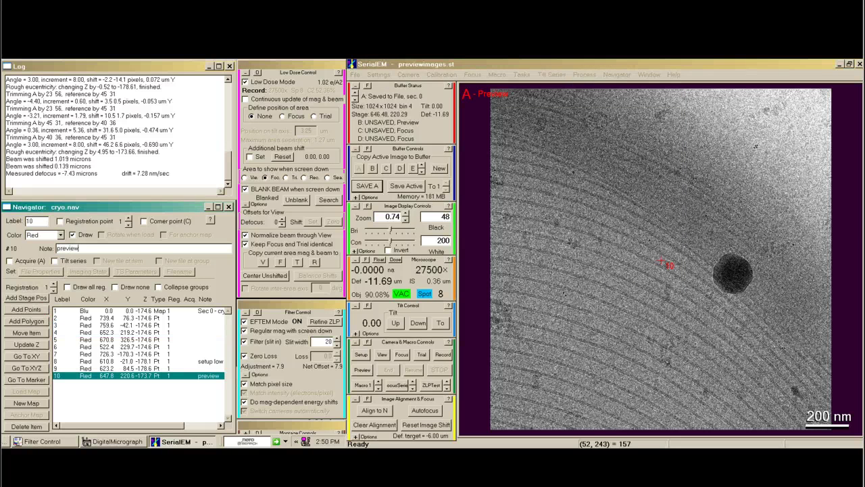
{"action": "type", "text": "0"}
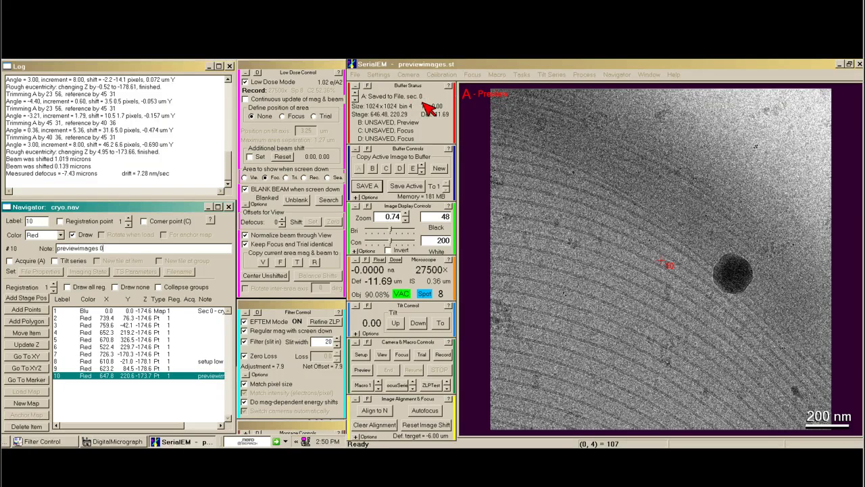
{"action": "left_click", "coordinate": [532, 65]}
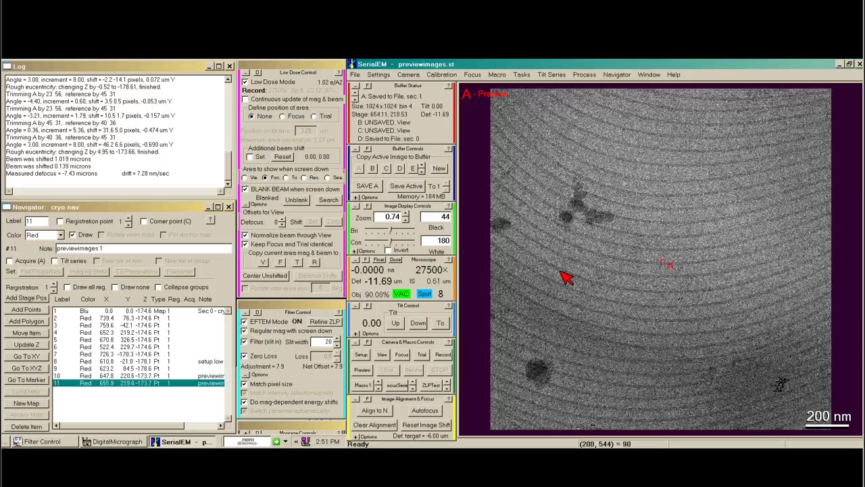
{"action": "left_click", "coordinate": [145, 317]}
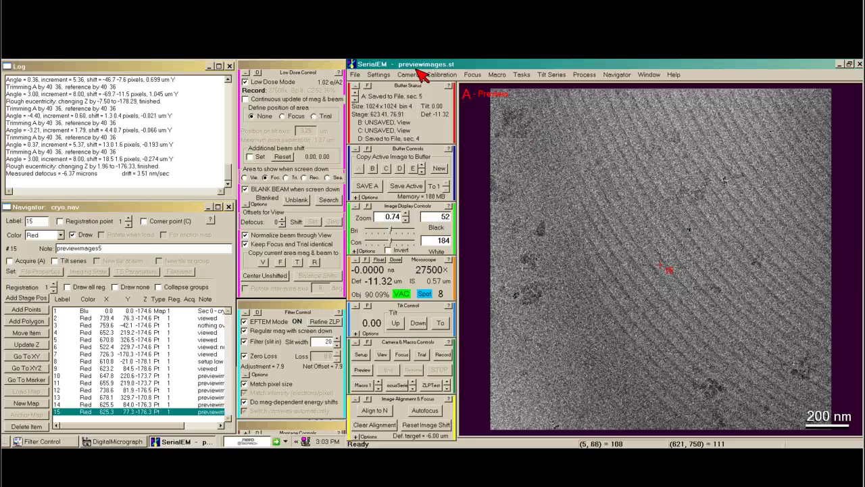
Step: Open File > Read for previewimages.st and load saved sections 4 and 5
{"action": "left_click", "coordinate": [355, 75]}
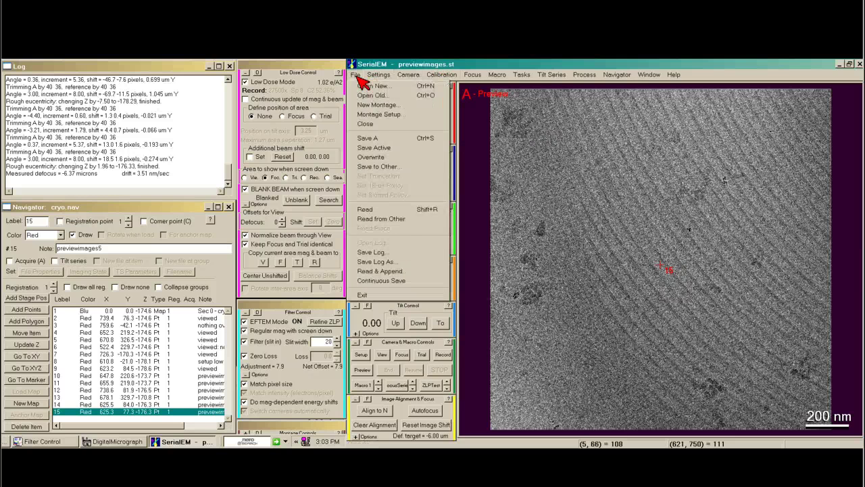
{"action": "left_click", "coordinate": [420, 210]}
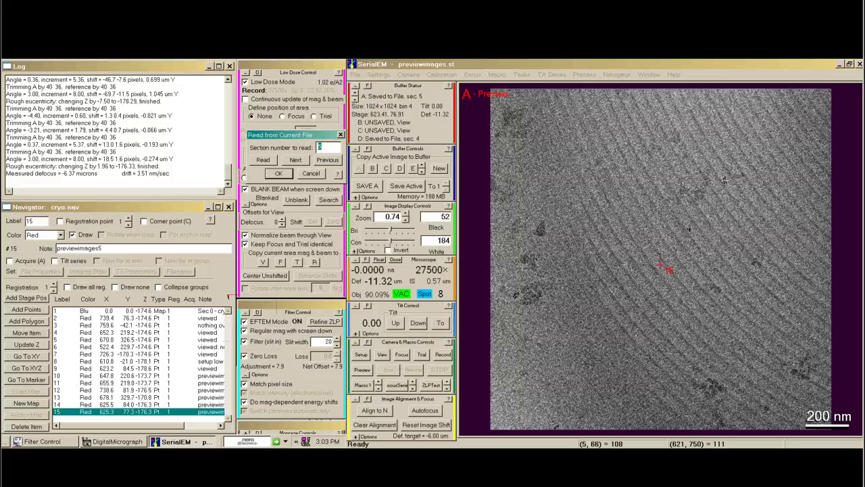
{"action": "left_click_drag", "start_coordinate": [165, 146], "coordinate": [170, 134]}
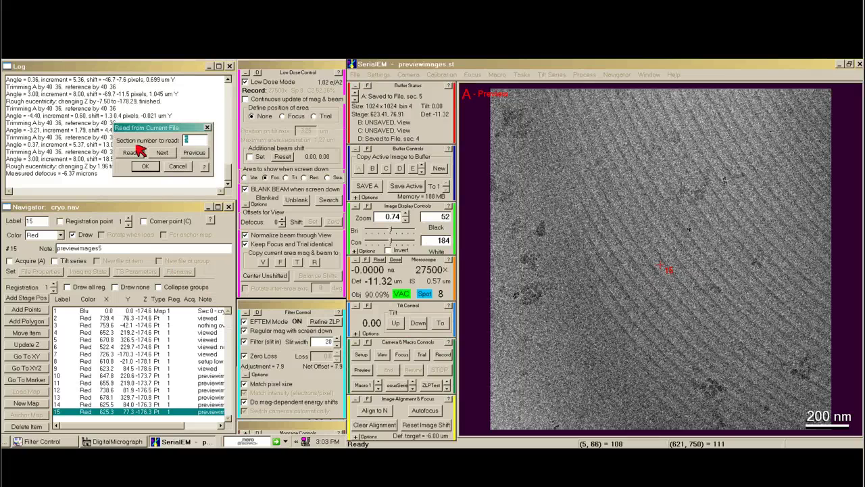
{"action": "left_click", "coordinate": [193, 153]}
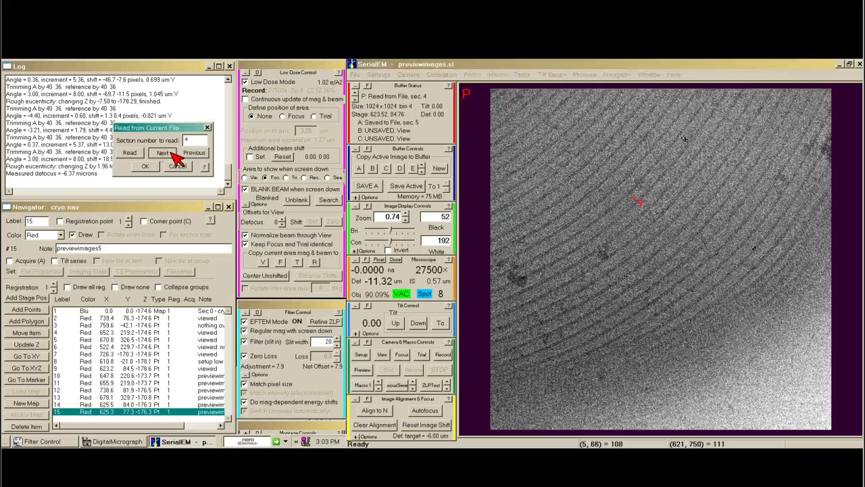
{"action": "left_click", "coordinate": [169, 153]}
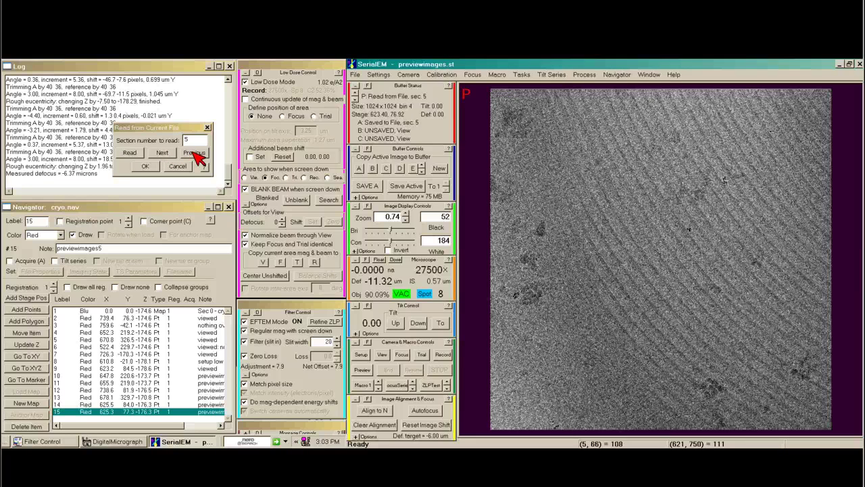
Step: Page back through sections 4 to 0, step forward again, and close the reading dialog
{"action": "left_click", "coordinate": [193, 152]}
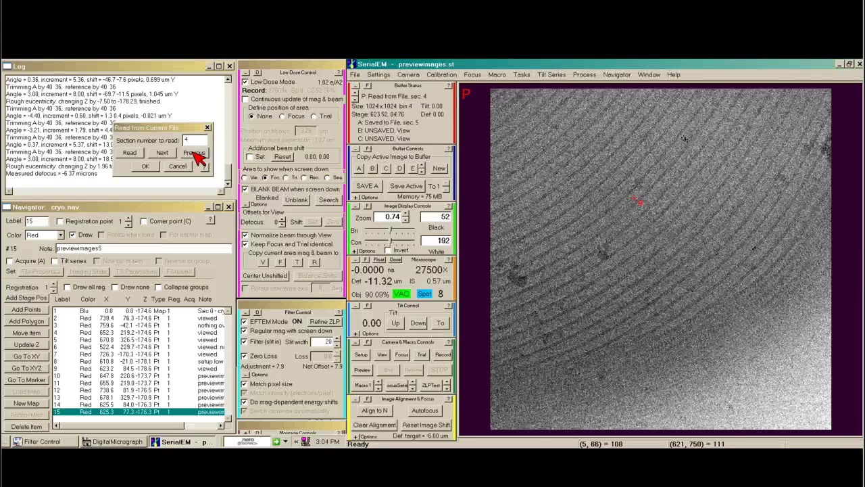
{"action": "left_click", "coordinate": [194, 153]}
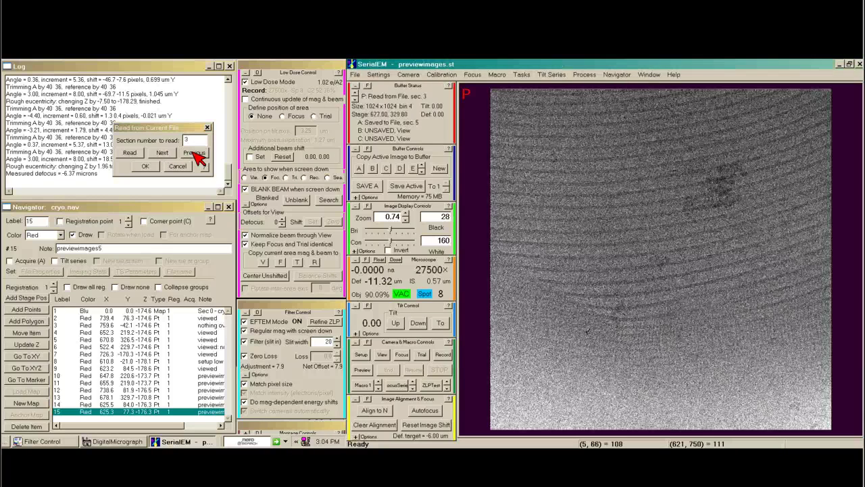
{"action": "left_click", "coordinate": [194, 153]}
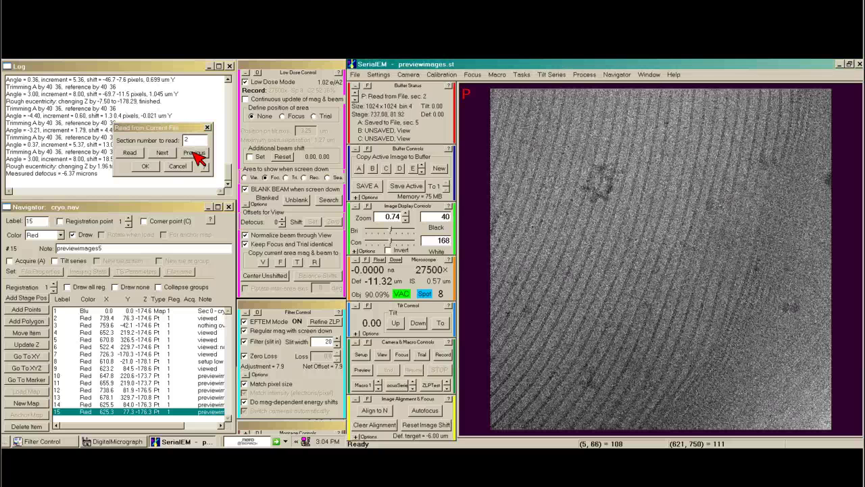
{"action": "left_click", "coordinate": [194, 153]}
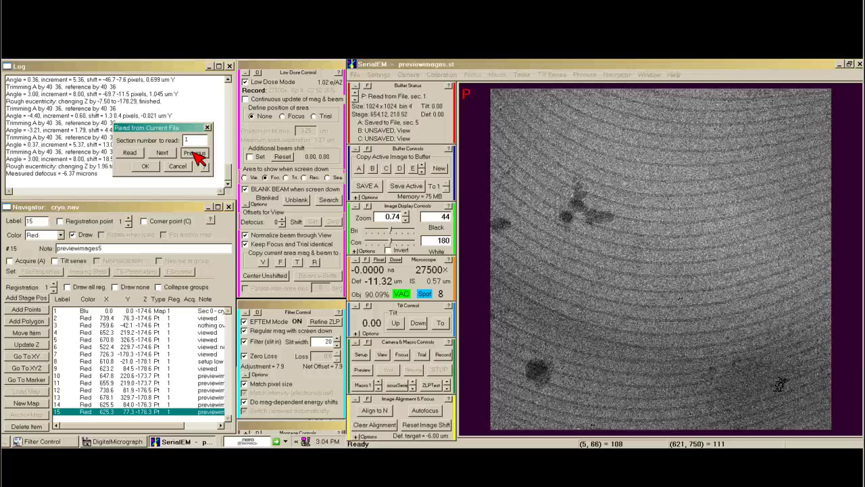
{"action": "left_click", "coordinate": [195, 153]}
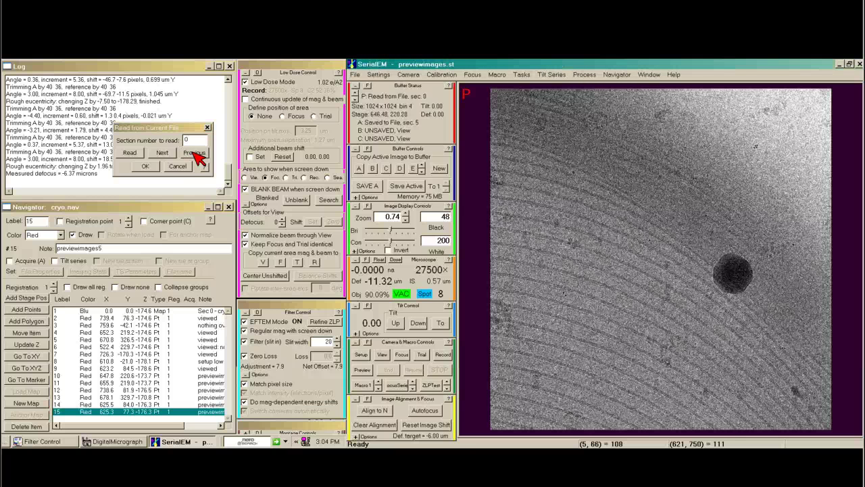
{"action": "left_click", "coordinate": [170, 153]}
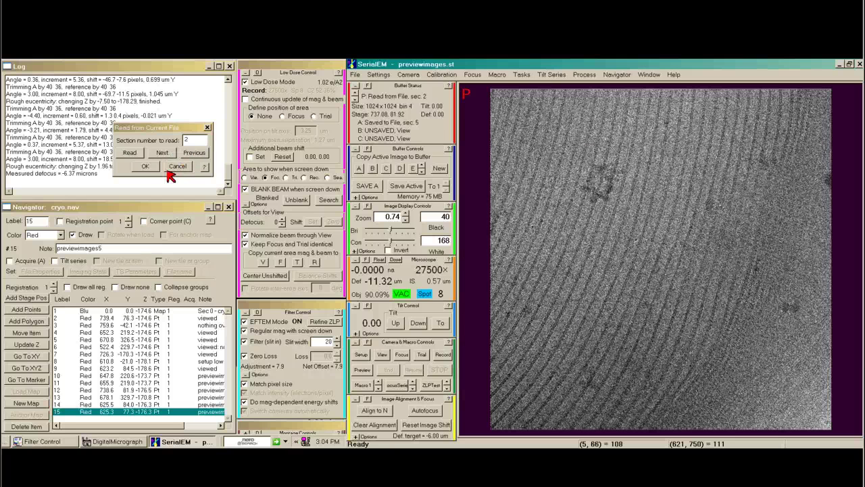
{"action": "left_click", "coordinate": [168, 167]}
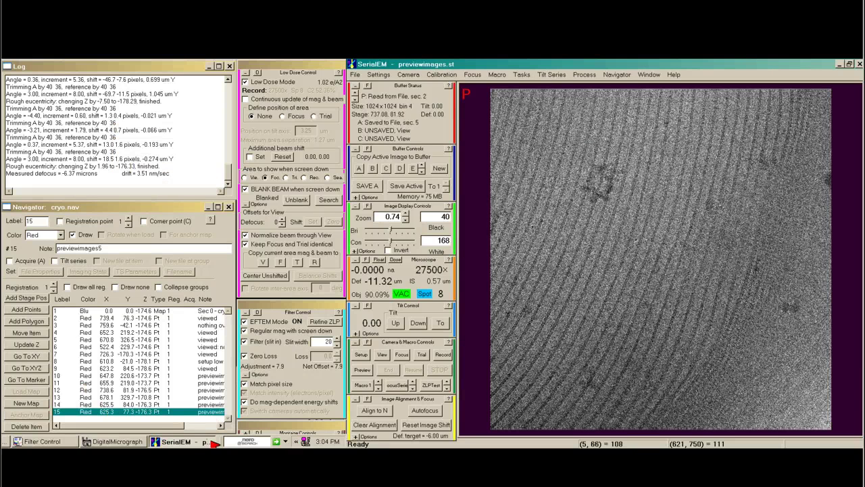
Step: Go to navigator point 12 (previewimages 2) and take a 3000× View image there
{"action": "left_click_drag", "start_coordinate": [173, 427], "coordinate": [208, 438]}
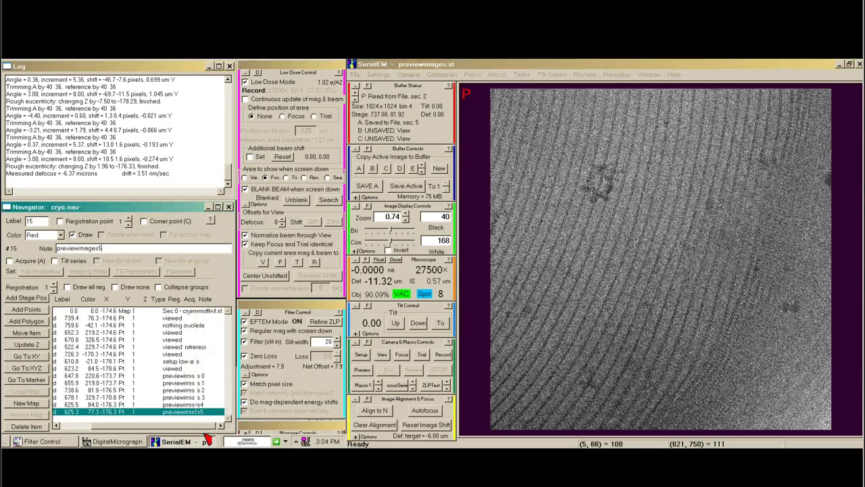
{"action": "left_click", "coordinate": [189, 391]}
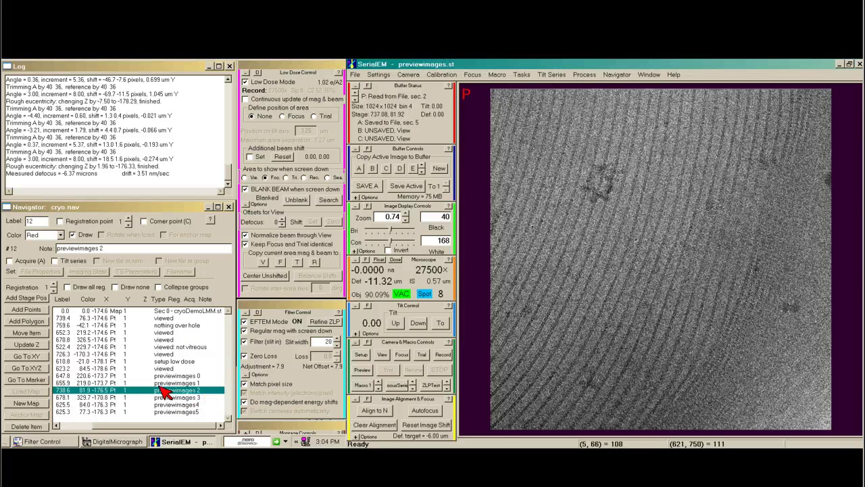
{"action": "left_click", "coordinate": [28, 356]}
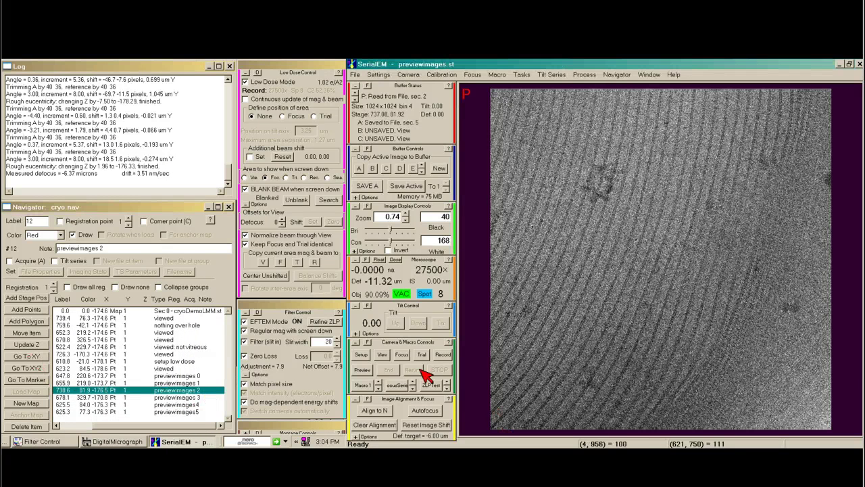
{"action": "left_click", "coordinate": [383, 355]}
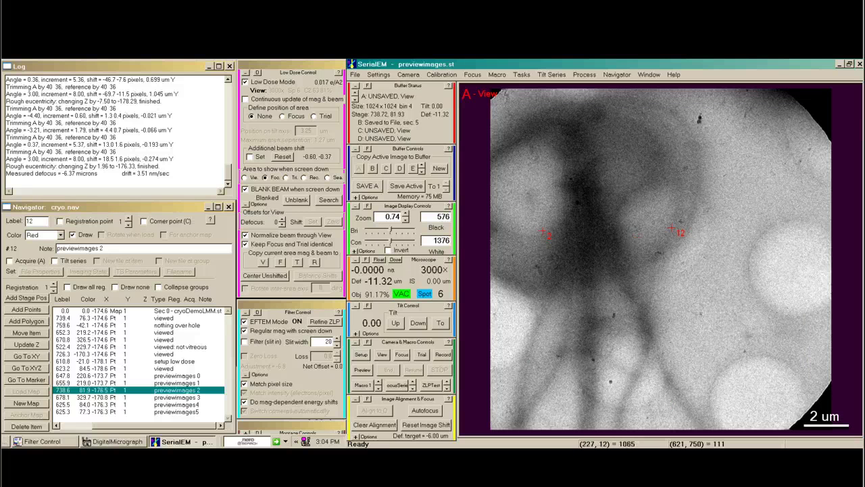
Step: Run eucentricity refinement at this target and highlight its 1.42 micron lateral displacement in the log
{"action": "left_click", "coordinate": [521, 77]}
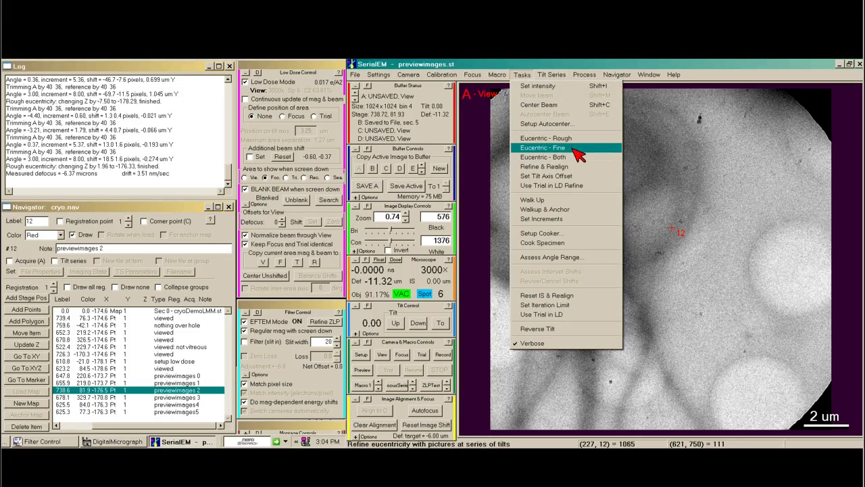
{"action": "left_click", "coordinate": [582, 165]}
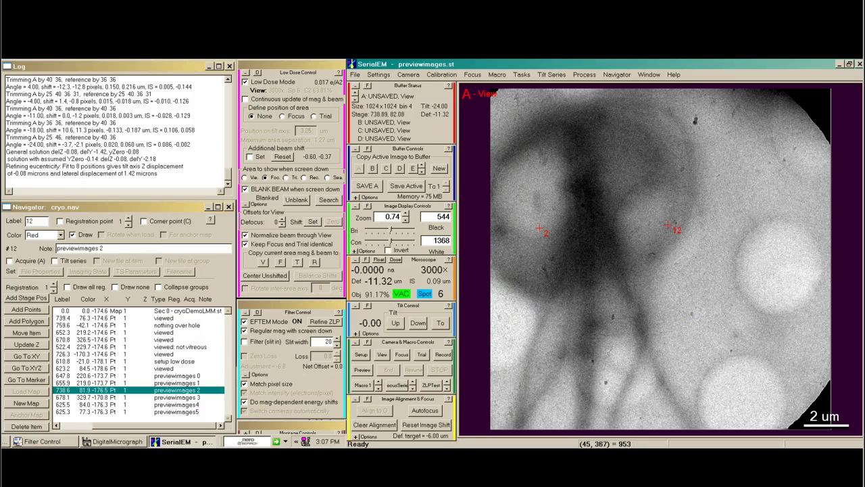
{"action": "left_click_drag", "start_coordinate": [62, 174], "coordinate": [161, 193]}
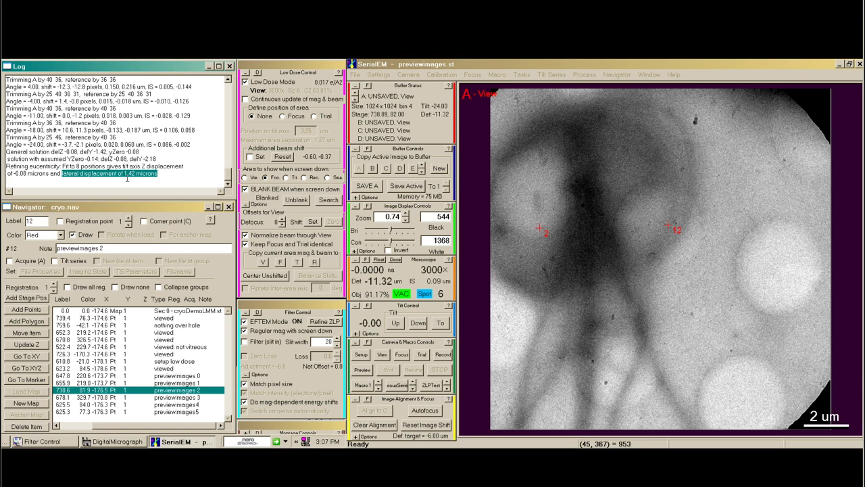
{"action": "left_click", "coordinate": [172, 178]}
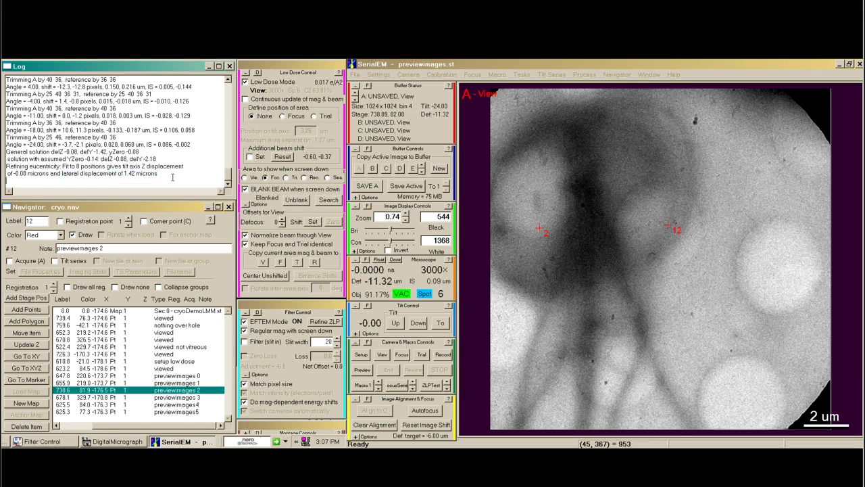
Step: Set the tilt axis offset to 0 and reset the image shift to zero
{"action": "left_click", "coordinate": [524, 75]}
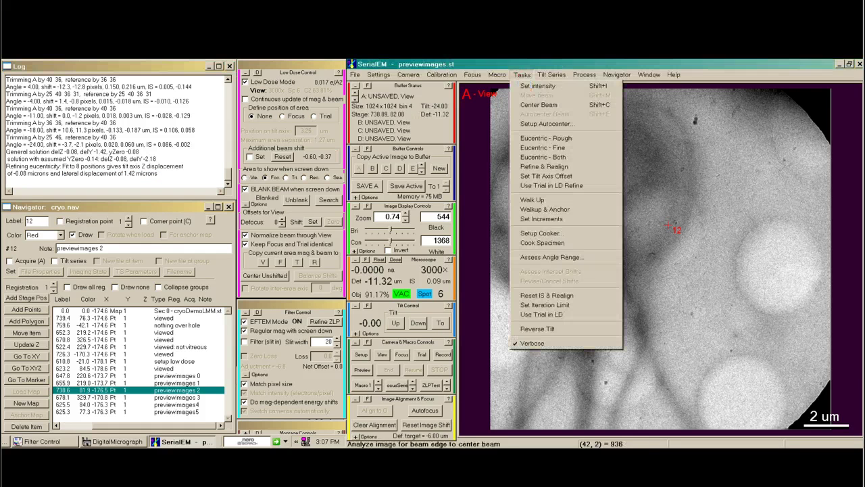
{"action": "left_click", "coordinate": [558, 177]}
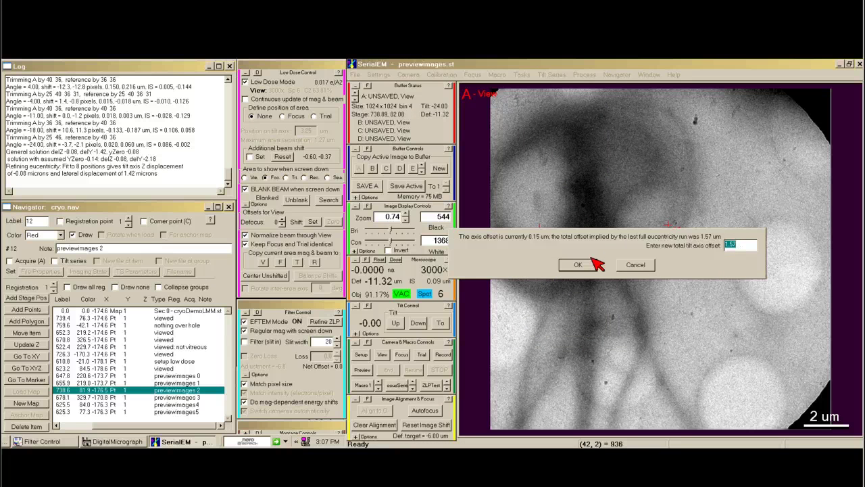
{"action": "type", "text": "0"}
{"action": "left_click", "coordinate": [589, 267]}
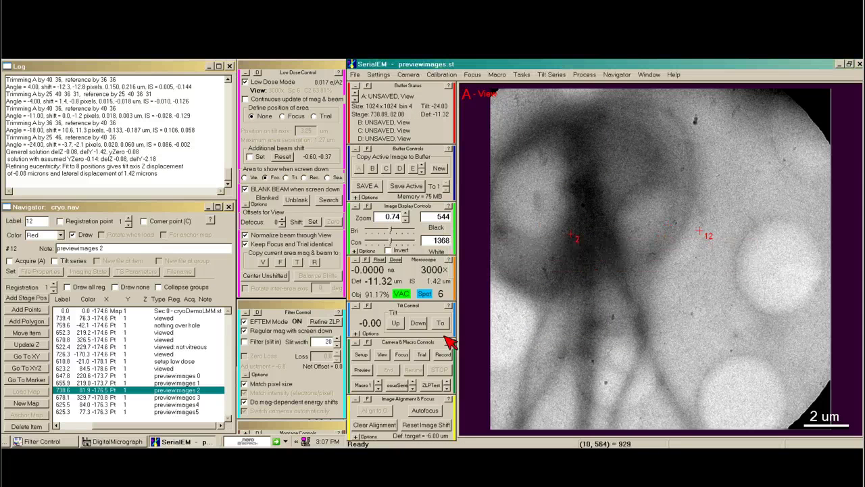
{"action": "left_click", "coordinate": [426, 425]}
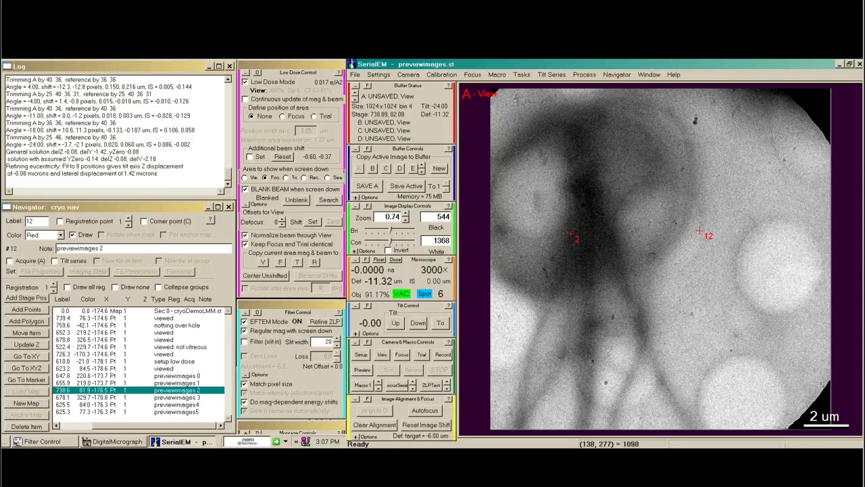
Step: Rerun Refine & Realign eucentricity and check its -0.86 micron lateral displacement in the log
{"action": "left_click", "coordinate": [526, 76]}
{"action": "left_click", "coordinate": [546, 151]}
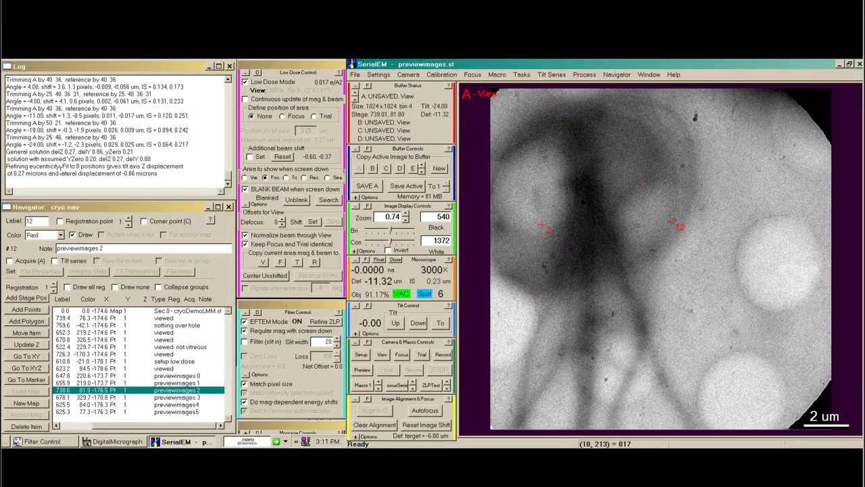
{"action": "left_click_drag", "start_coordinate": [60, 174], "coordinate": [156, 175]}
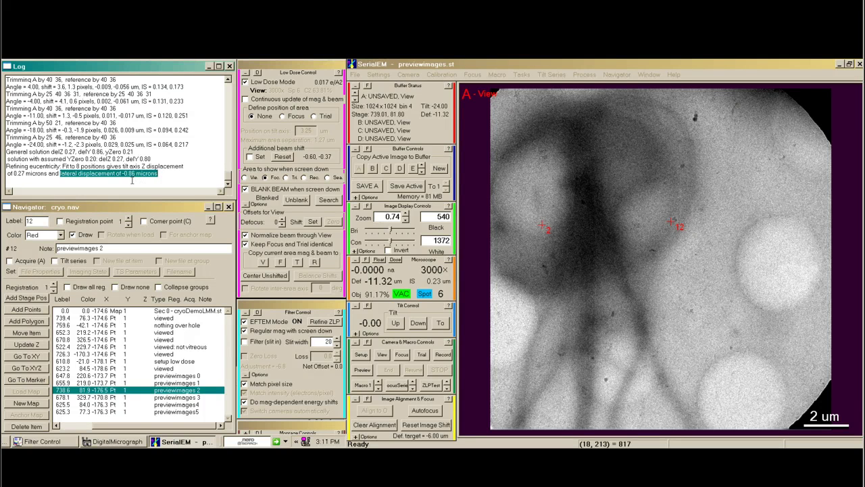
{"action": "left_click", "coordinate": [167, 176]}
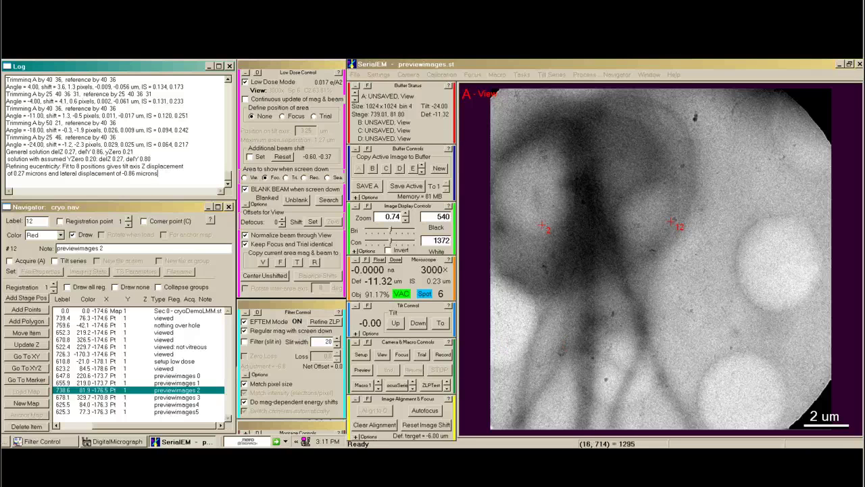
Step: Take View images, drag the target back to centre, and take a fresh 3000× View image
{"action": "left_click", "coordinate": [383, 354]}
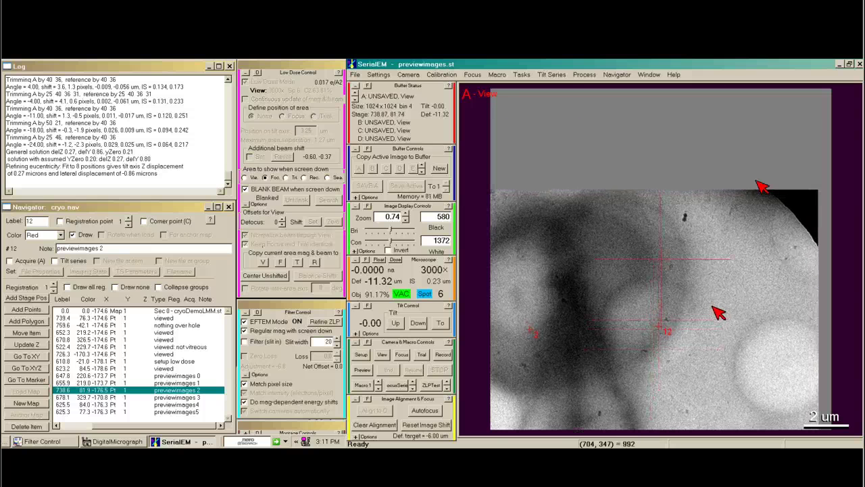
{"action": "left_click", "coordinate": [387, 356]}
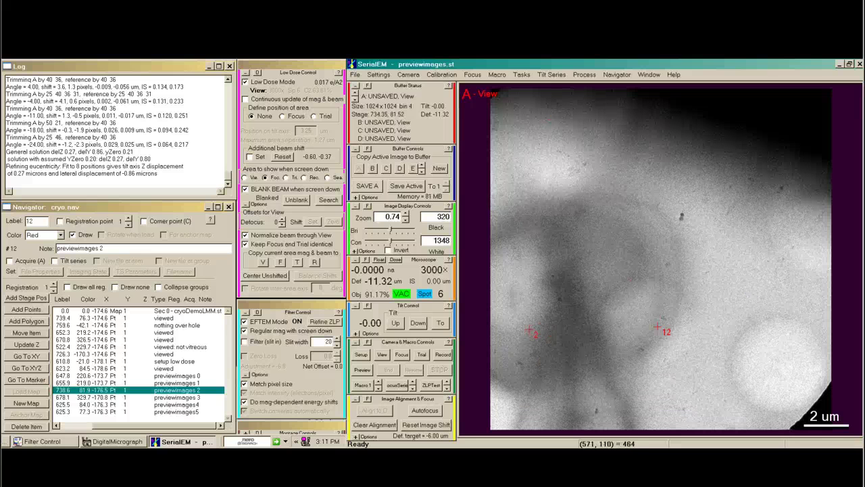
{"action": "left_click_drag", "start_coordinate": [666, 348], "coordinate": [618, 280]}
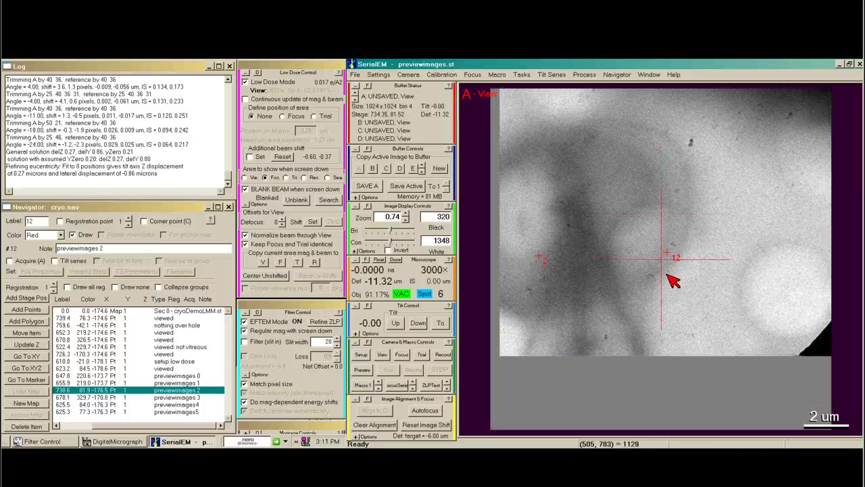
{"action": "left_click", "coordinate": [383, 354]}
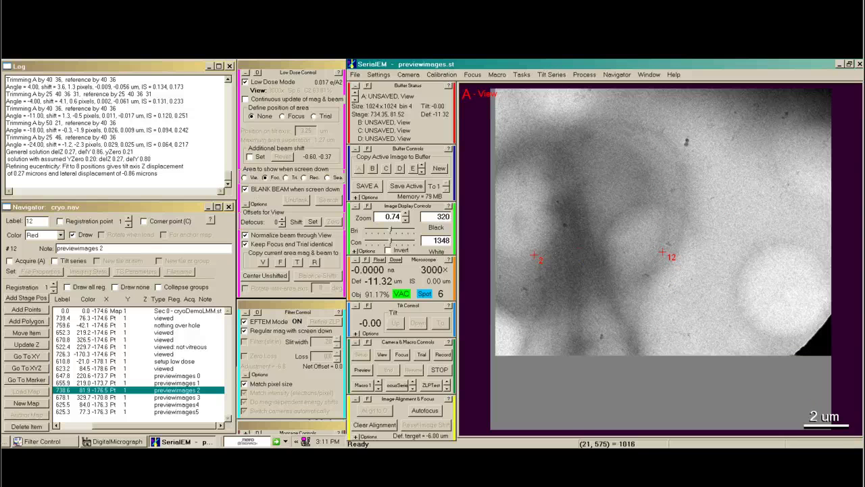
Step: Move the Trial area to −3.24 µm on the tilt axis in Low Dose
{"action": "left_click", "coordinate": [314, 116]}
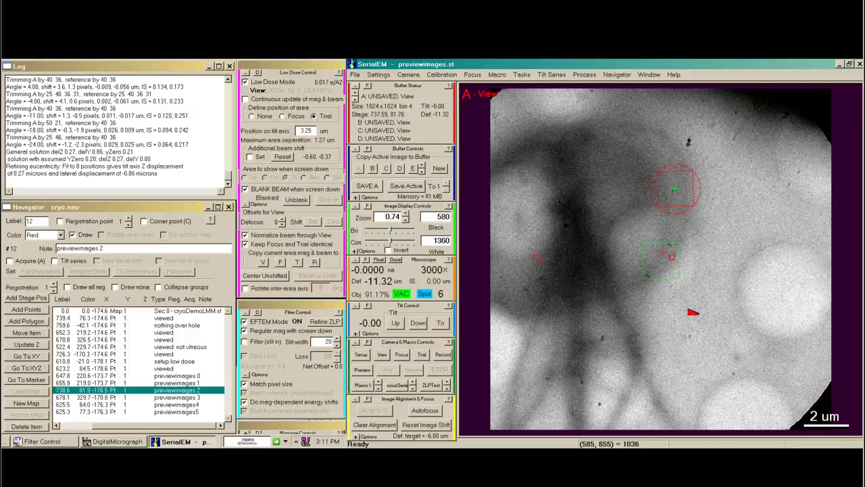
{"action": "left_click_drag", "start_coordinate": [687, 308], "coordinate": [662, 346]}
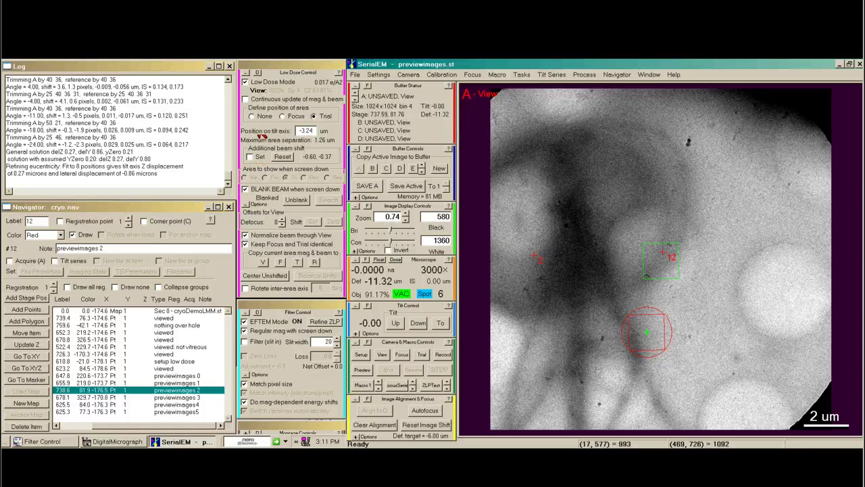
{"action": "left_click", "coordinate": [251, 115]}
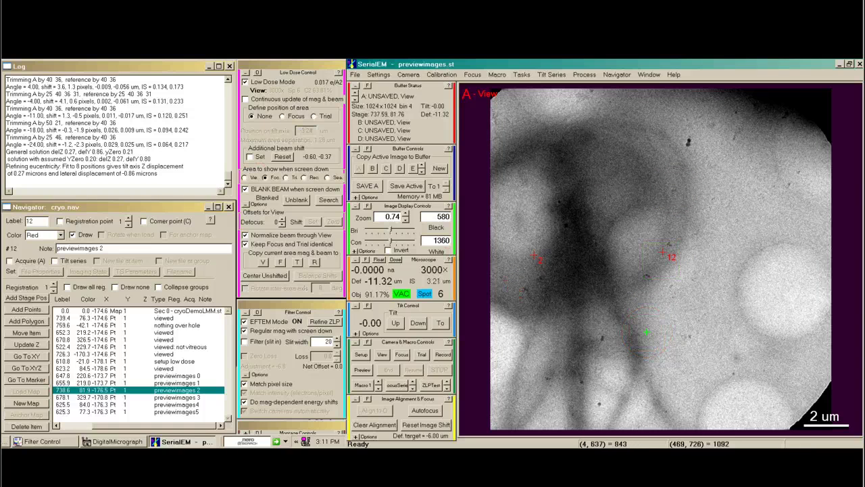
Step: Take Trial images with the beam centred, then turn off the additional beam shift
{"action": "left_click", "coordinate": [421, 354]}
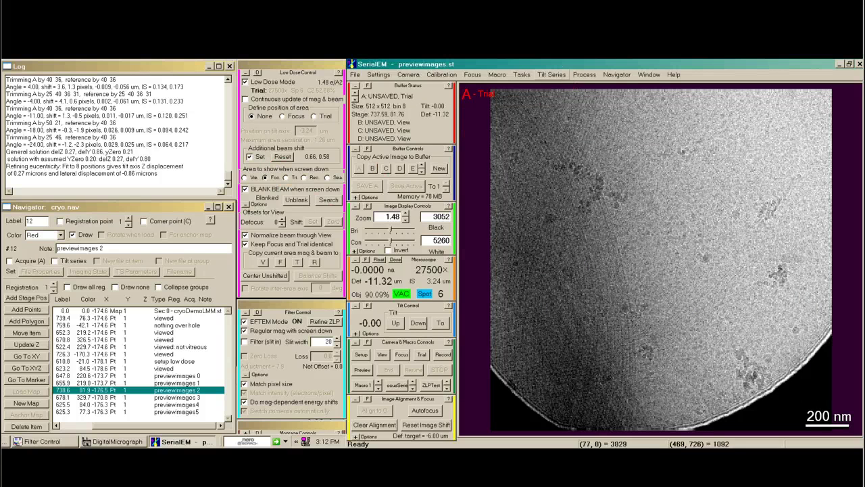
{"action": "left_click", "coordinate": [524, 75]}
{"action": "left_click", "coordinate": [544, 106]}
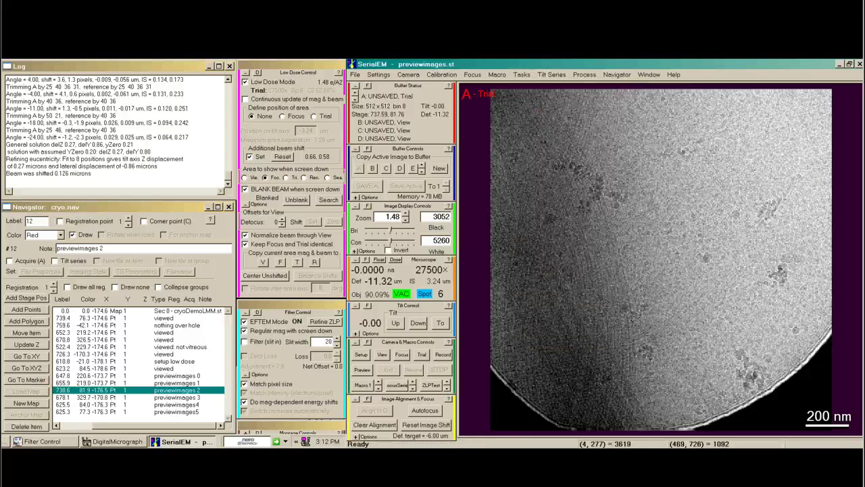
{"action": "left_click", "coordinate": [422, 354]}
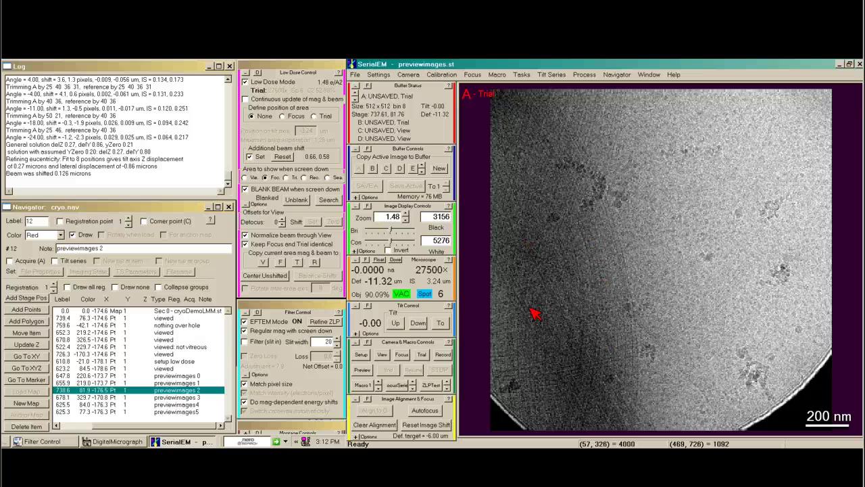
{"action": "left_click", "coordinate": [421, 355]}
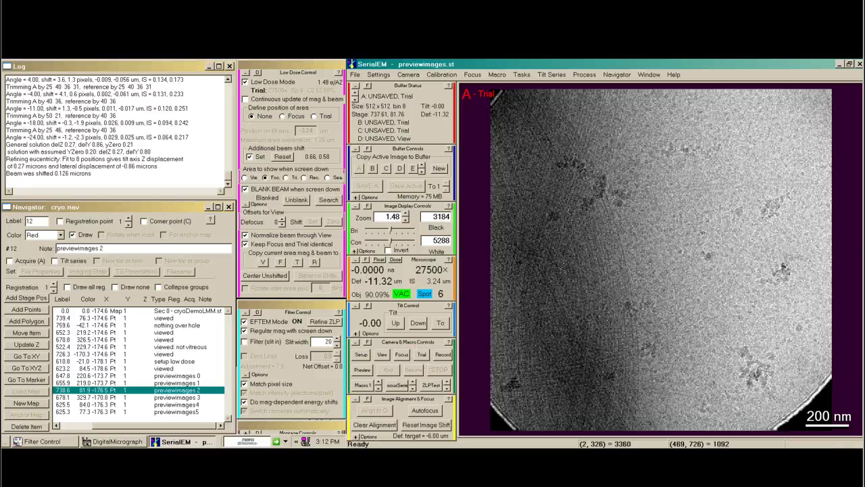
{"action": "left_click", "coordinate": [249, 156]}
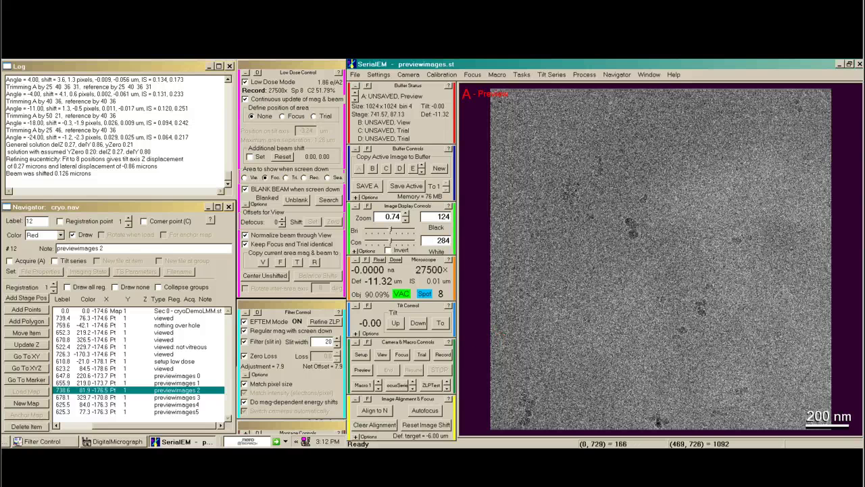
Step: Take repeated 27500× Preview images of the hole, centring the beam twice along the way
{"action": "left_click", "coordinate": [368, 371]}
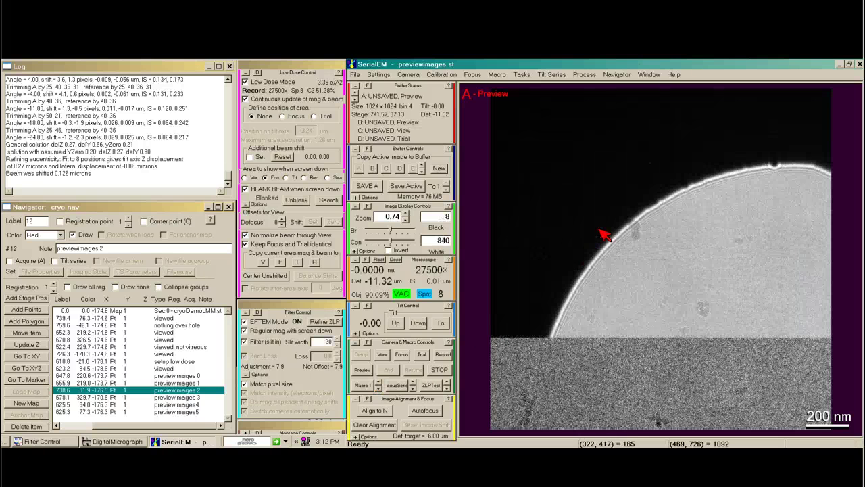
{"action": "left_click", "coordinate": [522, 74]}
{"action": "left_click", "coordinate": [522, 106]}
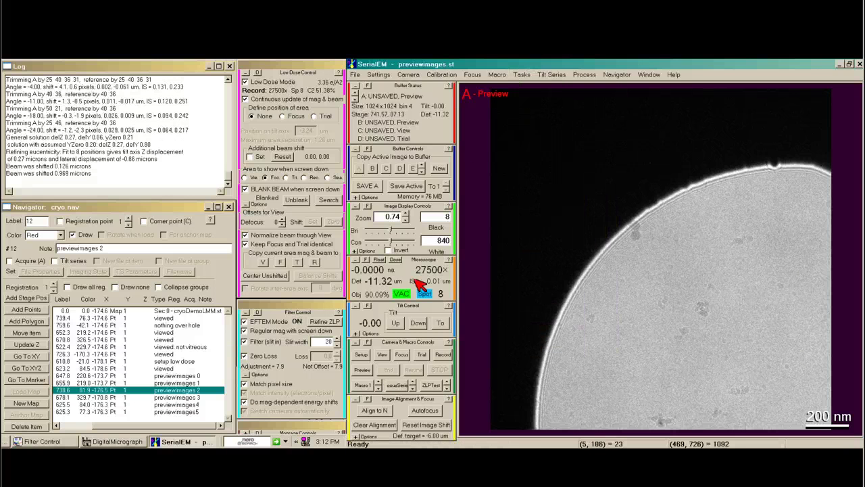
{"action": "left_click", "coordinate": [362, 370]}
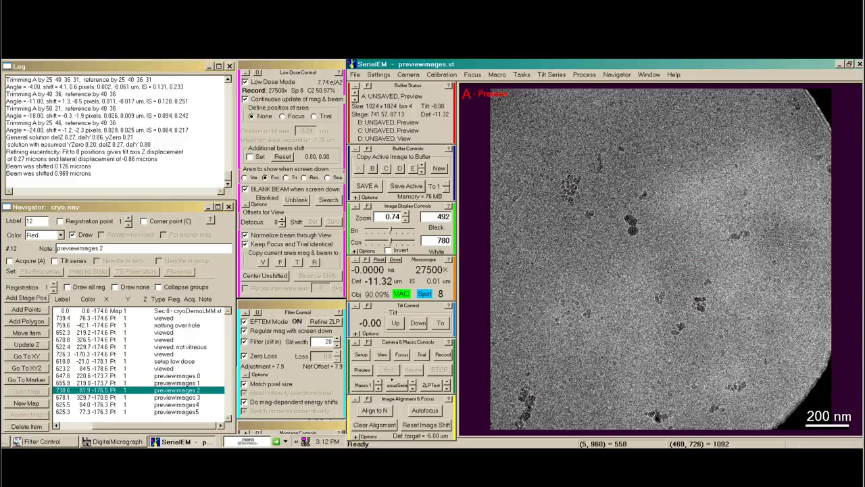
{"action": "left_click", "coordinate": [366, 372]}
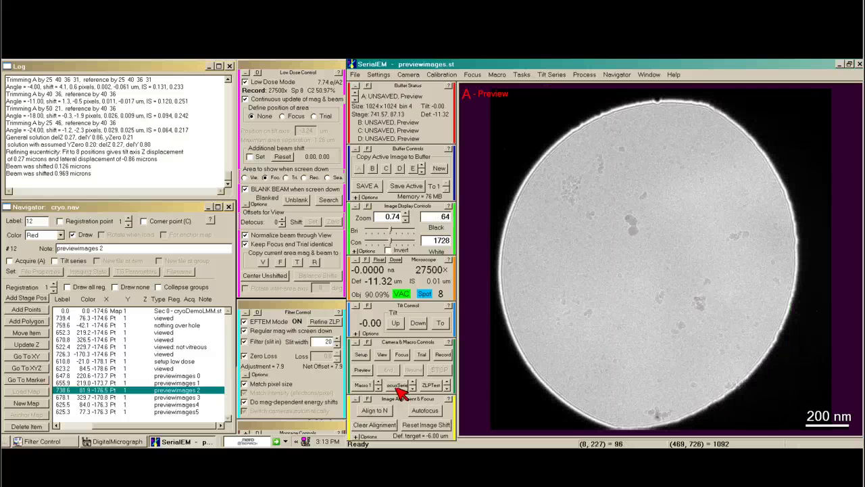
{"action": "left_click", "coordinate": [366, 372]}
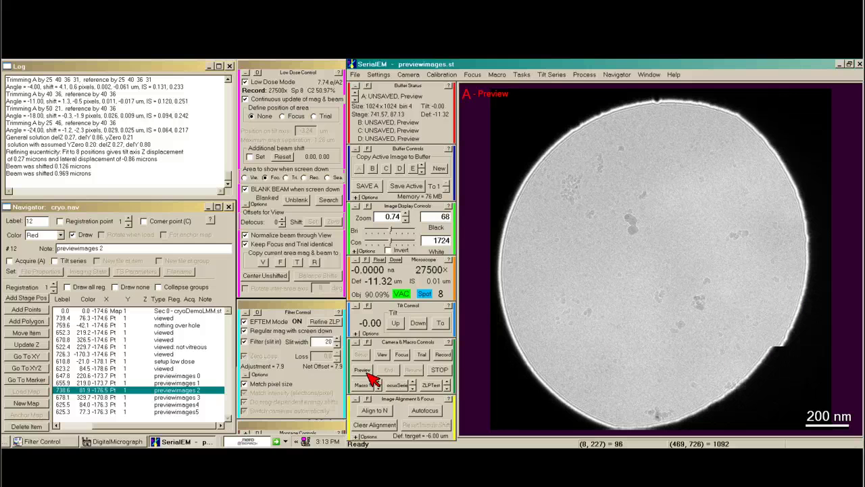
{"action": "left_click", "coordinate": [365, 371]}
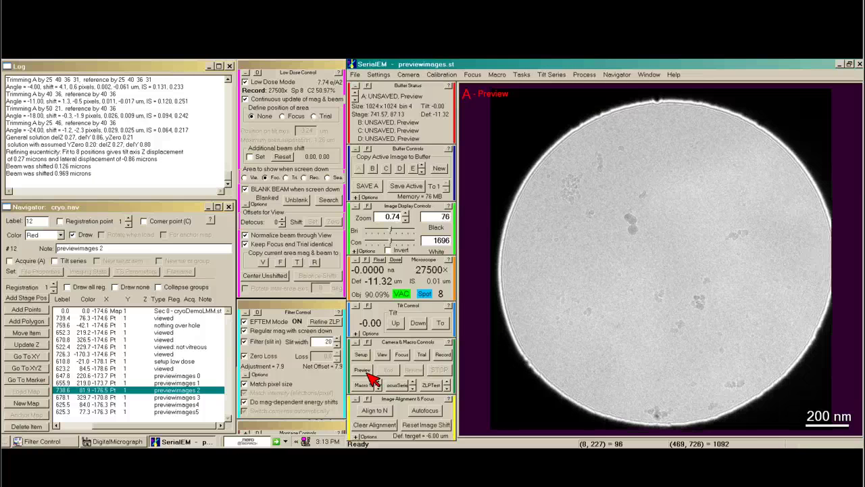
{"action": "left_click", "coordinate": [523, 74]}
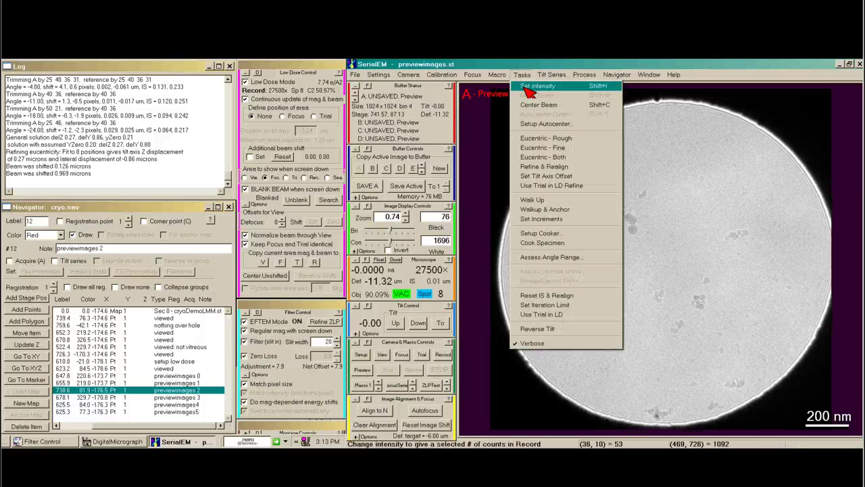
{"action": "left_click", "coordinate": [534, 104]}
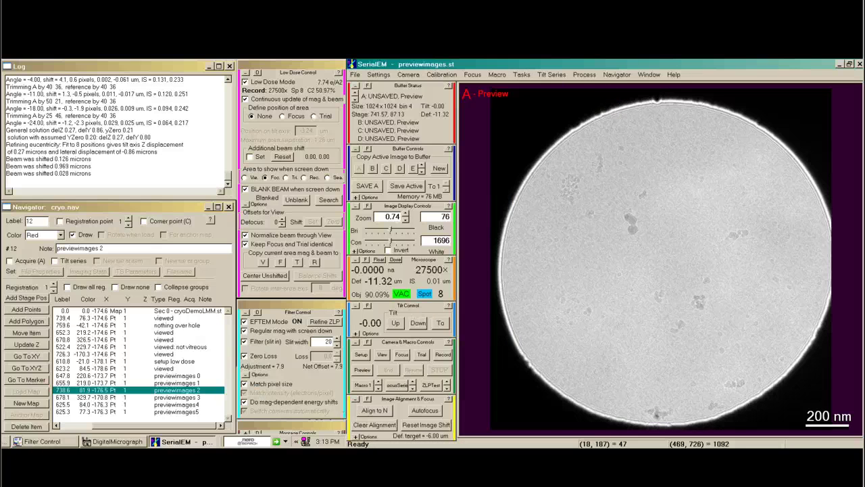
{"action": "left_click", "coordinate": [363, 370]}
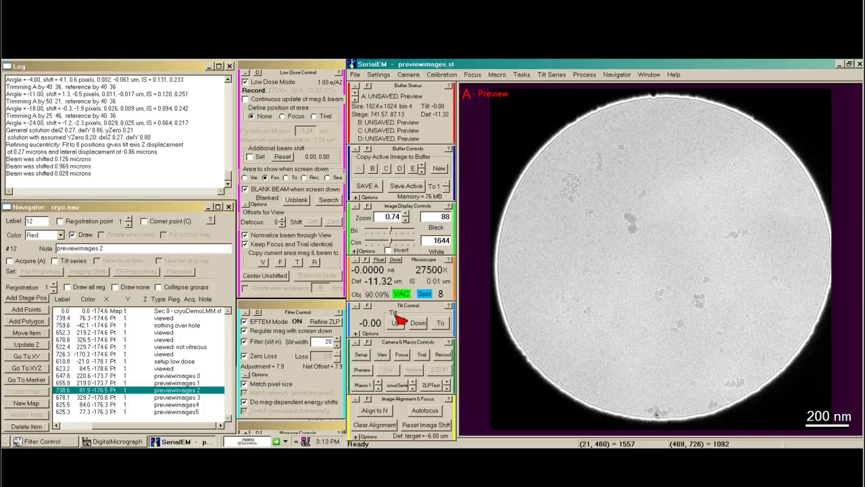
Step: Take a 3000× View image with Set enabled, storing a View beam shift of -2.50, 0.75
{"action": "left_click", "coordinate": [382, 354]}
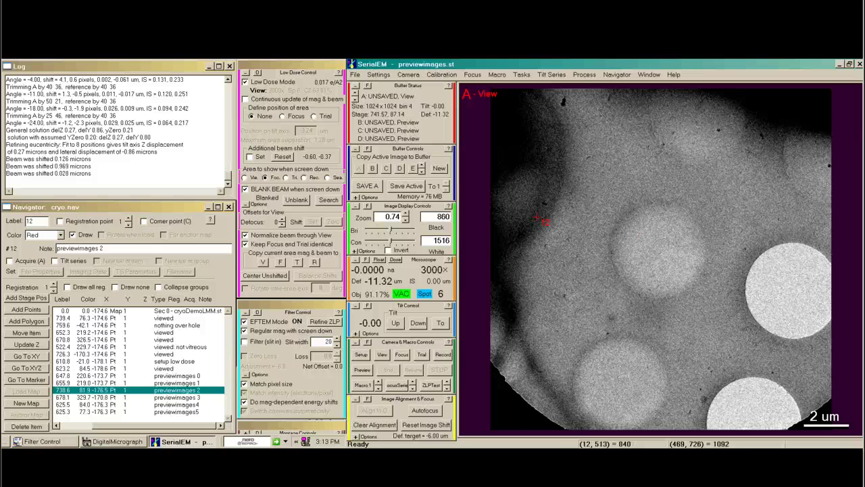
{"action": "left_click", "coordinate": [260, 160]}
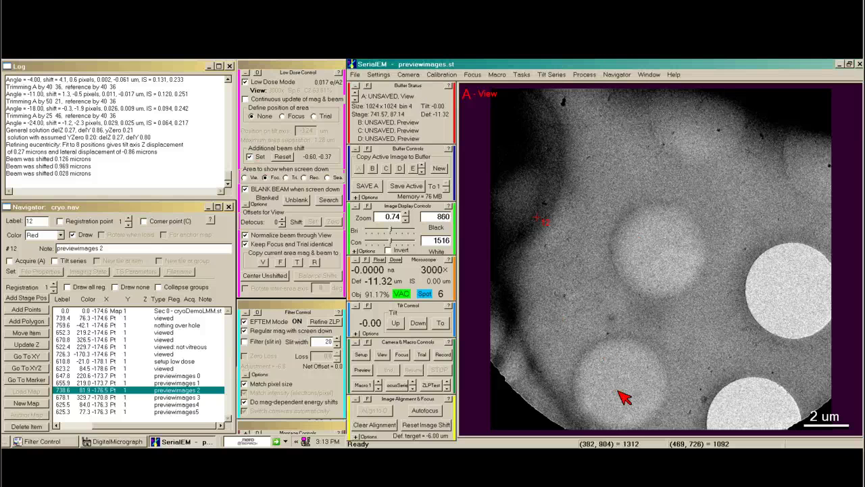
{"action": "left_click", "coordinate": [382, 354]}
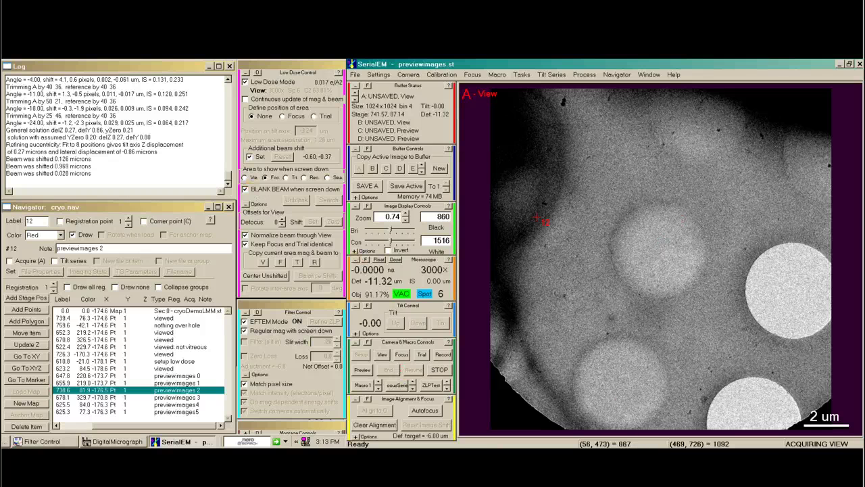
{"action": "left_click", "coordinate": [249, 156]}
Step: Enable the Trial beam-shift Set, centre the beam, and take a 27500× Trial image
{"action": "left_click", "coordinate": [422, 354]}
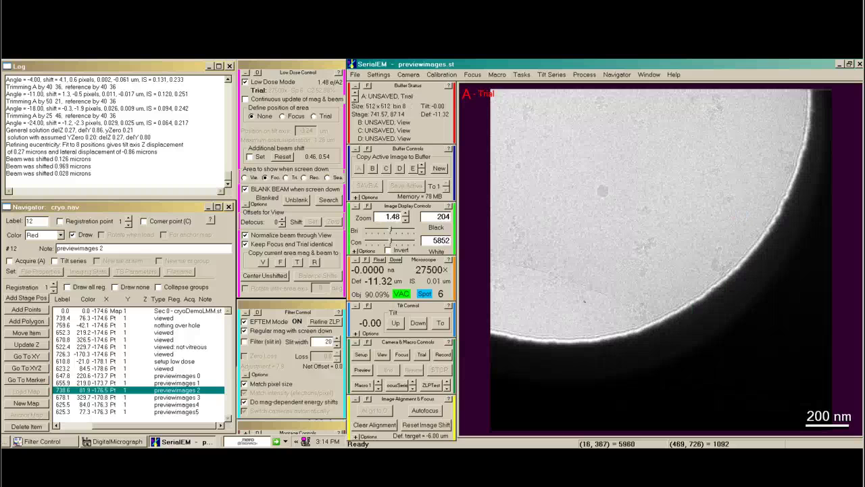
{"action": "left_click", "coordinate": [259, 159]}
{"action": "left_click", "coordinate": [522, 75]}
{"action": "left_click", "coordinate": [525, 103]}
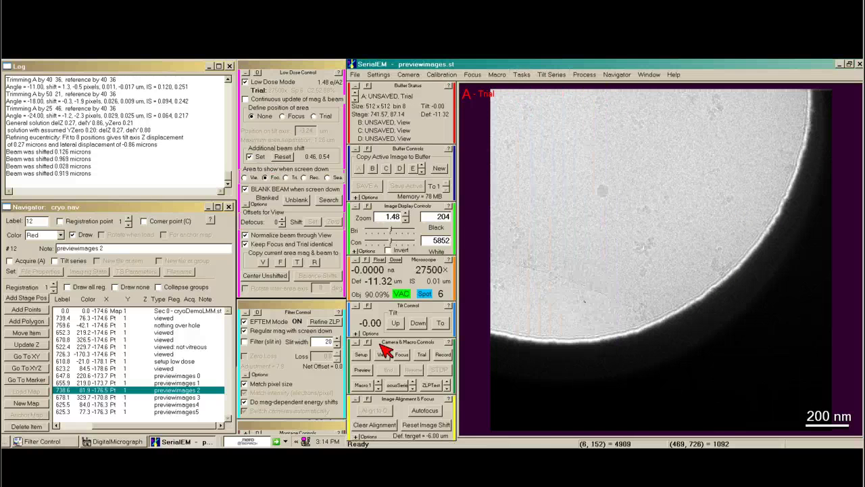
{"action": "left_click", "coordinate": [426, 355]}
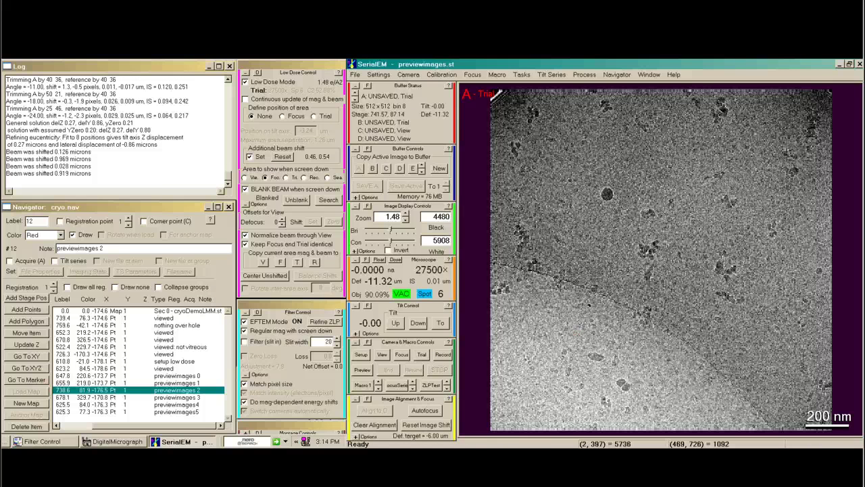
Step: With continuous update on, recentre the beam and take repeated Trial images, then store the Trial beam shift
{"action": "left_click", "coordinate": [246, 99]}
{"action": "left_click", "coordinate": [422, 354]}
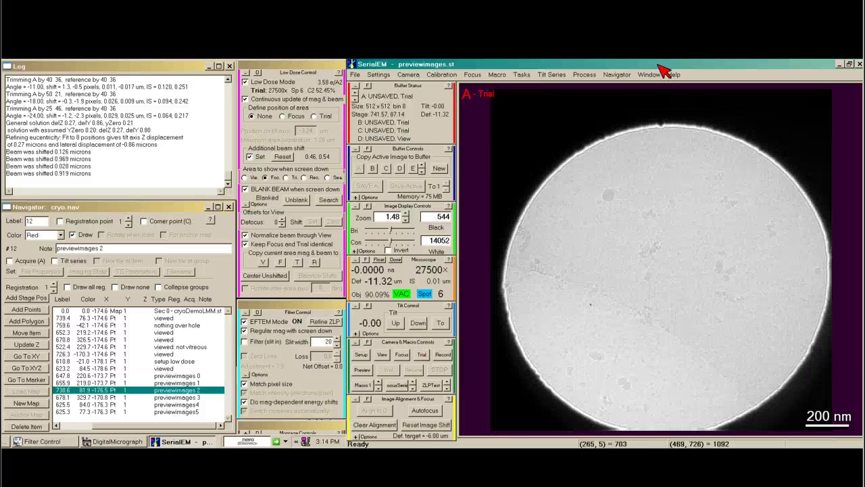
{"action": "left_click", "coordinate": [522, 74]}
{"action": "left_click", "coordinate": [541, 100]}
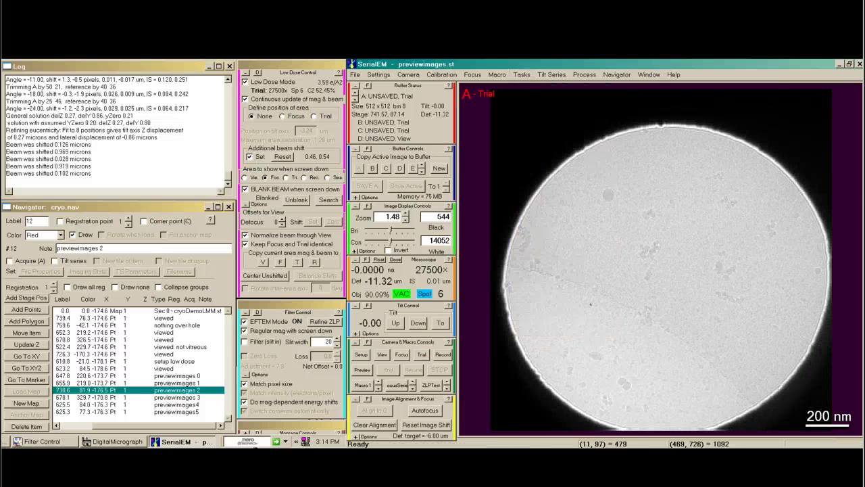
{"action": "left_click", "coordinate": [421, 354]}
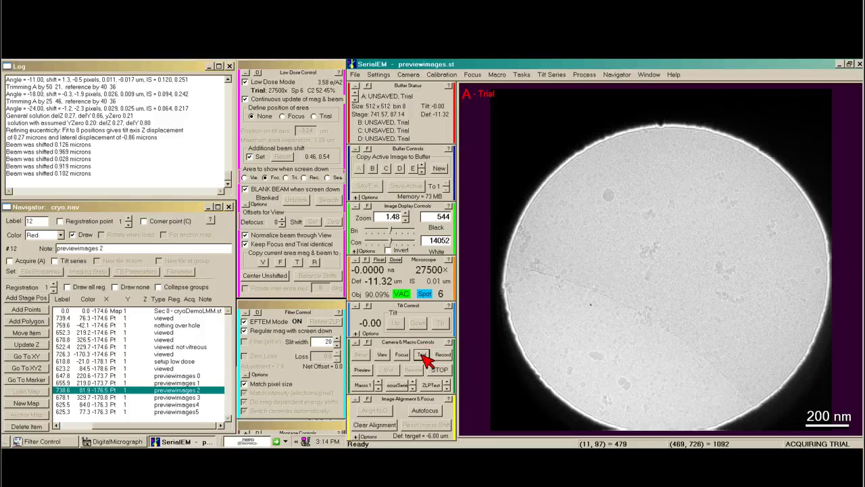
{"action": "left_click", "coordinate": [422, 354]}
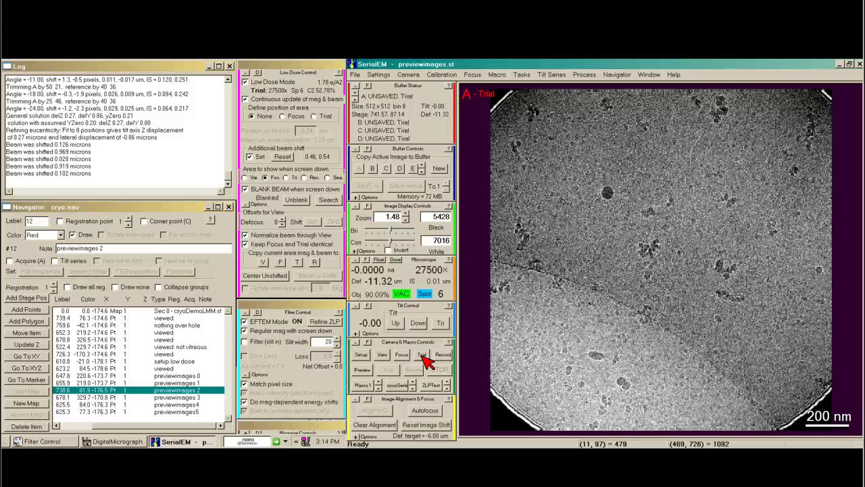
{"action": "left_click", "coordinate": [422, 354]}
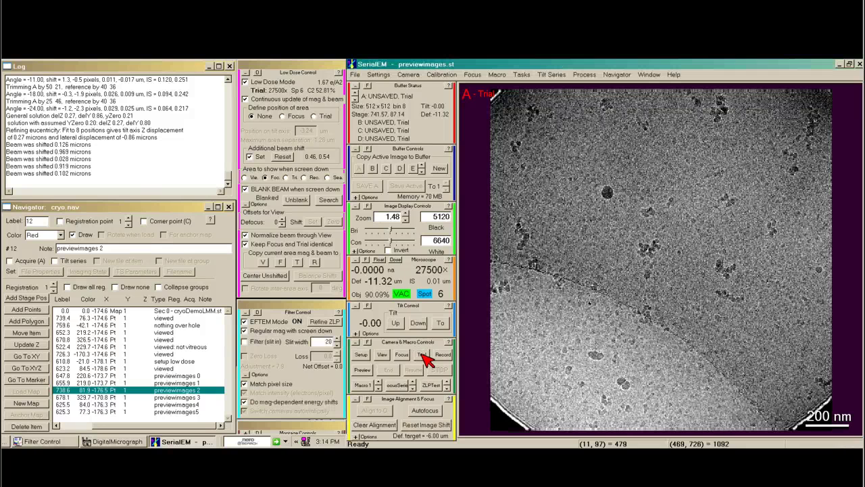
{"action": "left_click", "coordinate": [280, 99]}
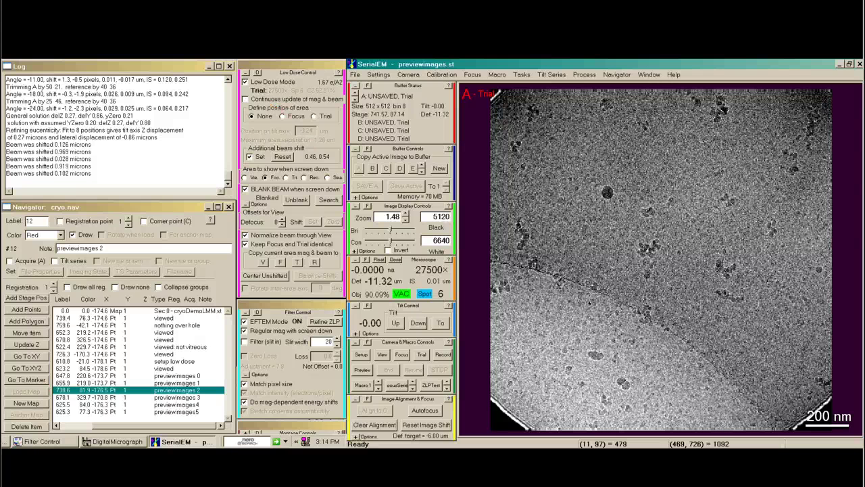
{"action": "left_click", "coordinate": [257, 157]}
Step: Insert the filter slit, take a 27500× Preview of the target, then return to a 3000× View
{"action": "left_click", "coordinate": [365, 383]}
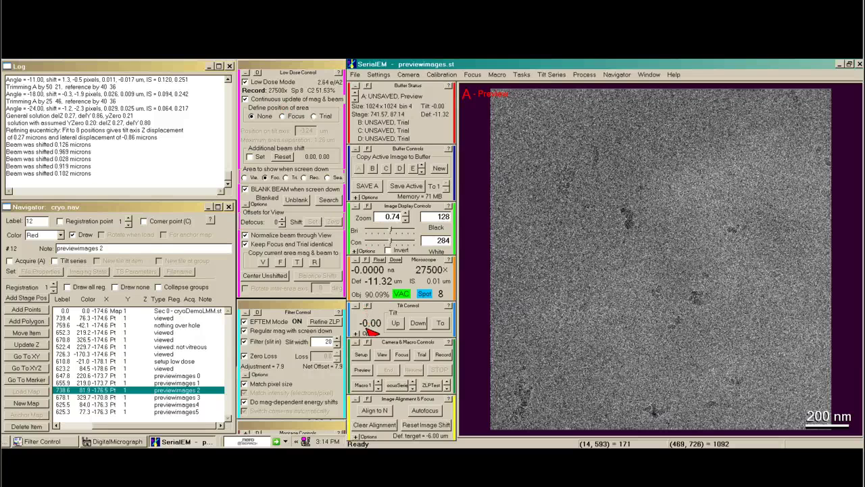
{"action": "left_click", "coordinate": [361, 370]}
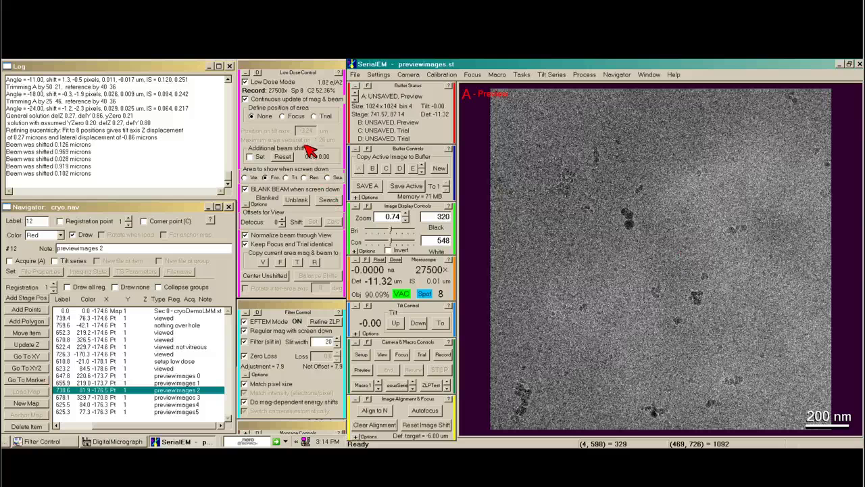
{"action": "left_click", "coordinate": [277, 102]}
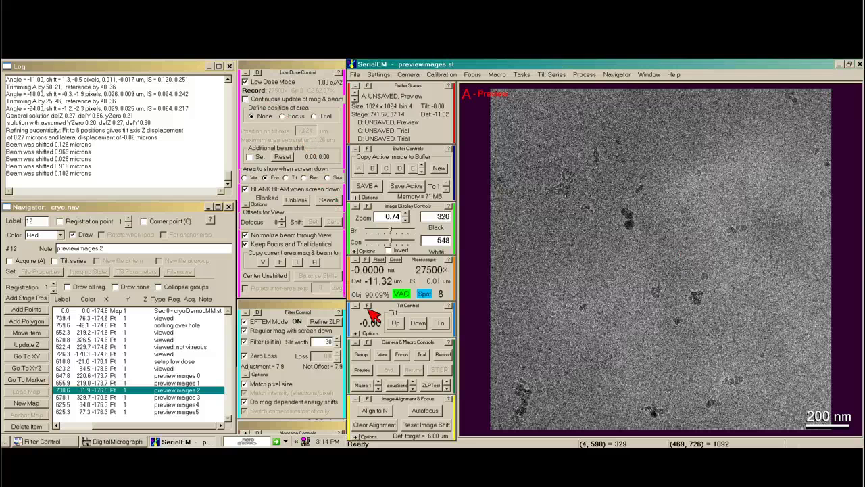
Step: Run Refine ZLP, which adds 1.1 eV for a 9.0 eV total energy offset
{"action": "left_click", "coordinate": [326, 322]}
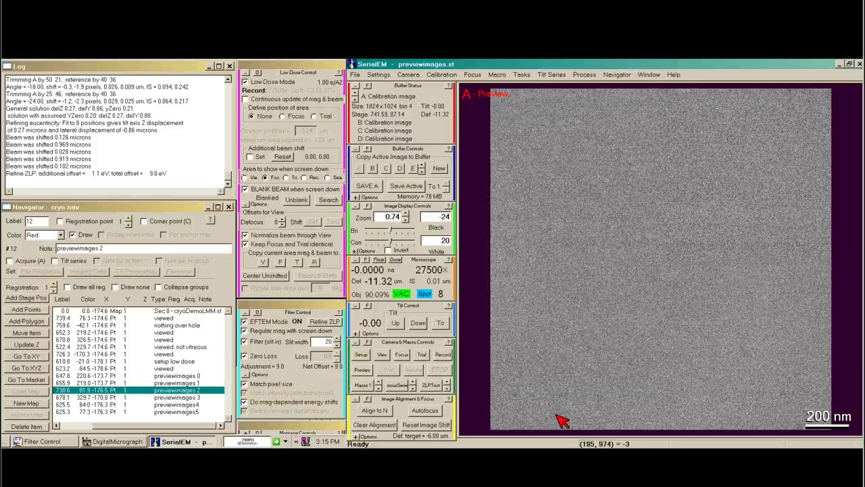
Step: Take a View image, drag the target to the image centre, and take a Preview there
{"action": "left_click", "coordinate": [382, 354]}
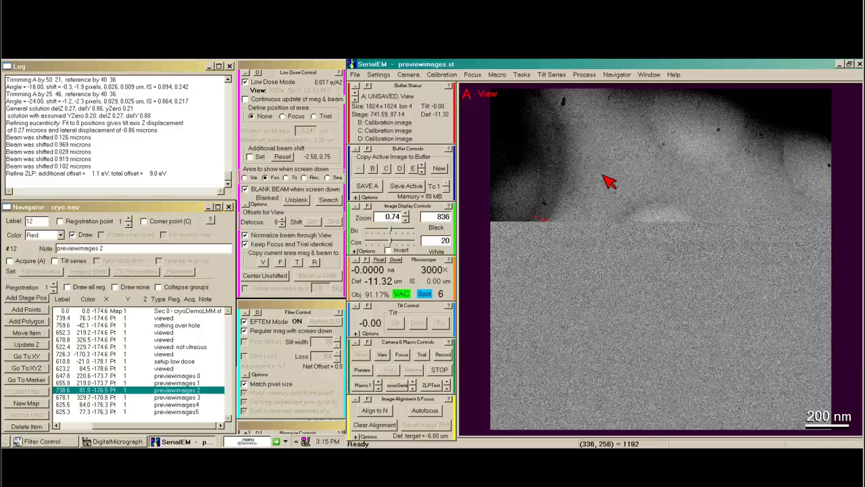
{"action": "left_click_drag", "start_coordinate": [513, 213], "coordinate": [633, 258]}
{"action": "left_click_drag", "start_coordinate": [686, 265], "coordinate": [684, 266]}
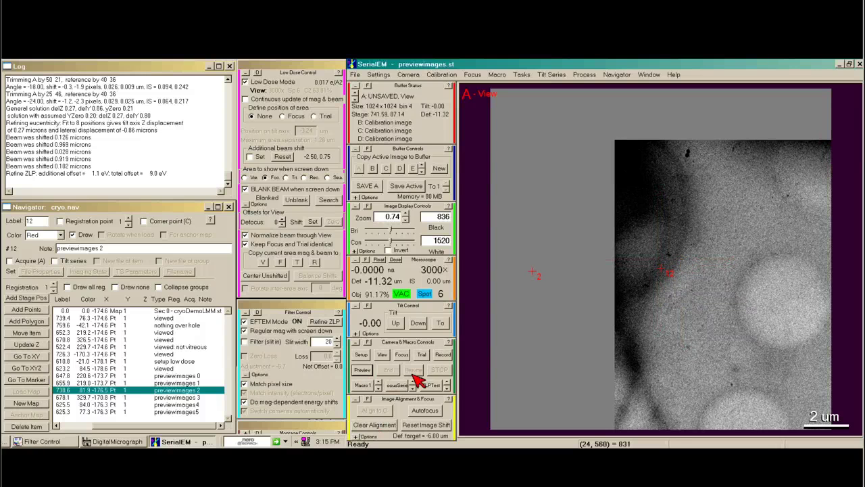
{"action": "left_click", "coordinate": [443, 354]}
Step: Append ', cryoseries1' to navigator point 12's note and recentre the target in the Preview
{"action": "left_click", "coordinate": [124, 248]}
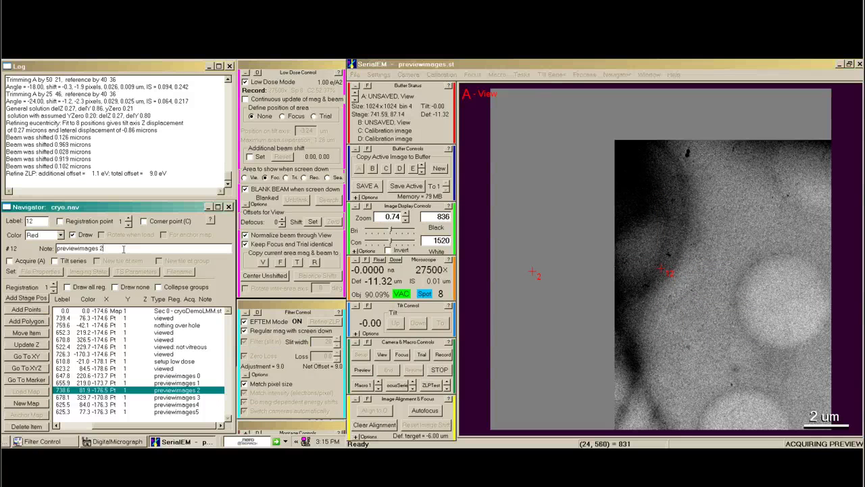
{"action": "type", "text": ", cryos"}
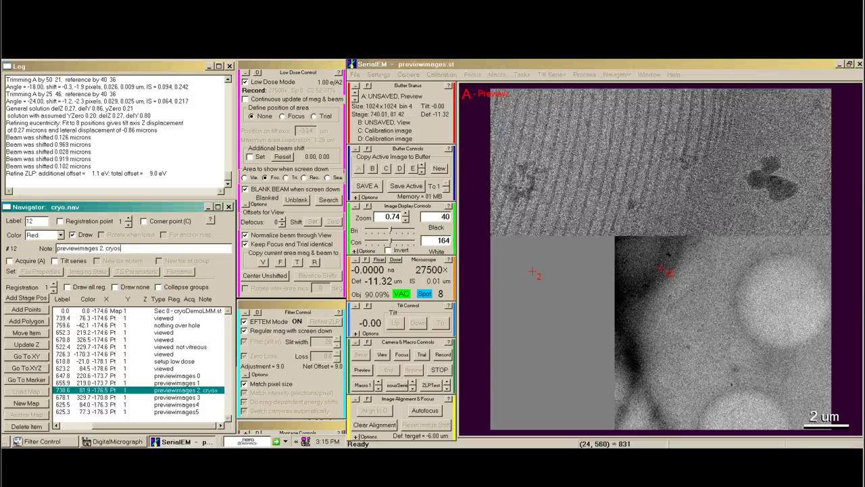
{"action": "type", "text": "eries1"}
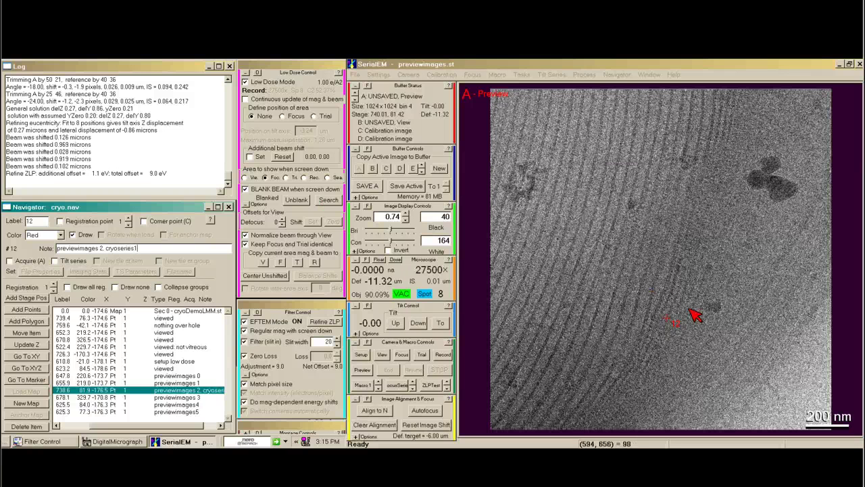
{"action": "left_click_drag", "start_coordinate": [649, 356], "coordinate": [731, 274]}
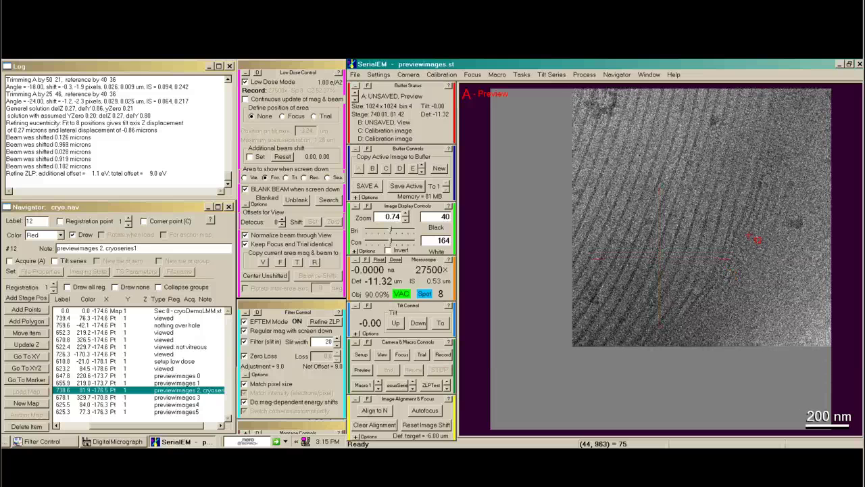
Step: Take another Preview, then two 27500× Trial images of the ice at the target
{"action": "left_click", "coordinate": [365, 371]}
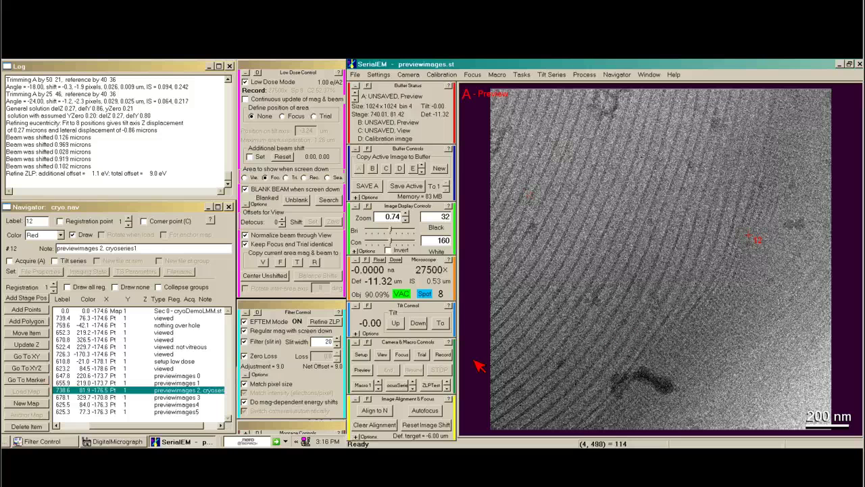
{"action": "left_click", "coordinate": [423, 356]}
{"action": "left_click", "coordinate": [423, 356]}
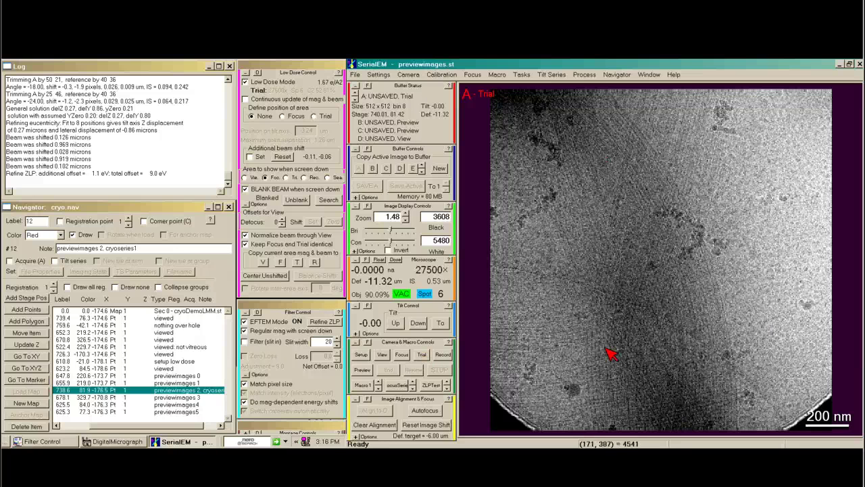
{"action": "left_click", "coordinate": [550, 75]}
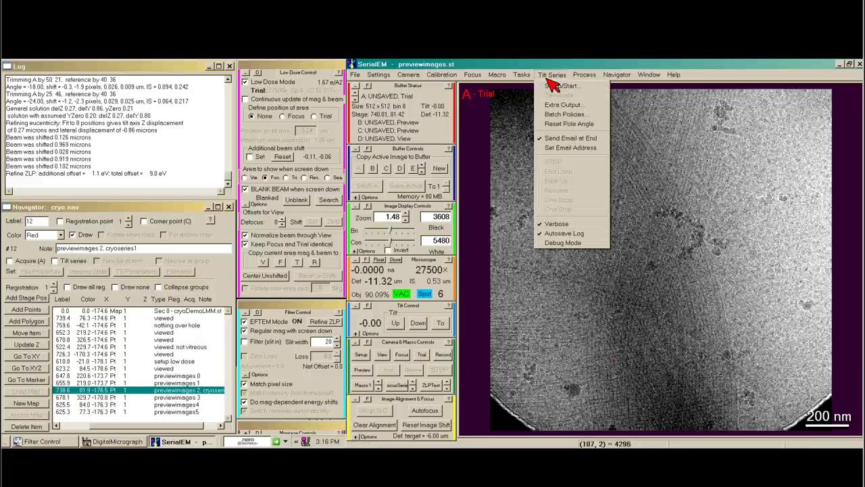
Step: Close the previewimages.st file from the File menu
{"action": "left_click", "coordinate": [352, 65]}
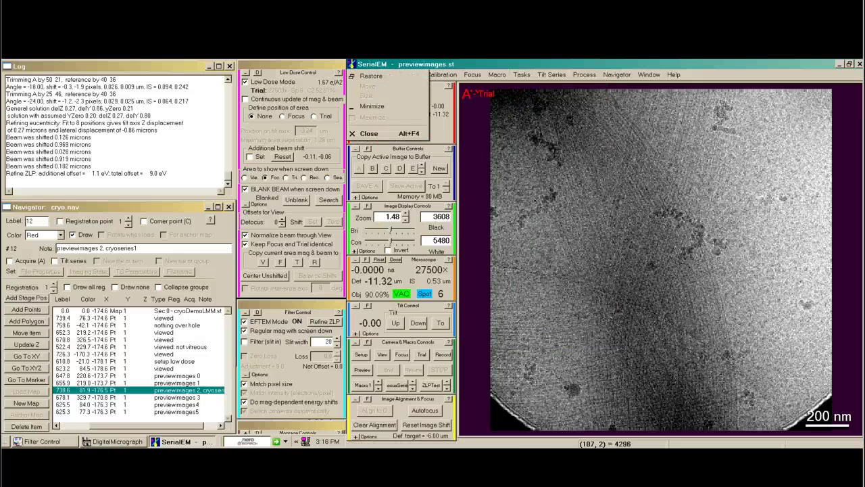
{"action": "key", "text": "Escape"}
{"action": "left_click", "coordinate": [354, 75]}
{"action": "left_click", "coordinate": [368, 123]}
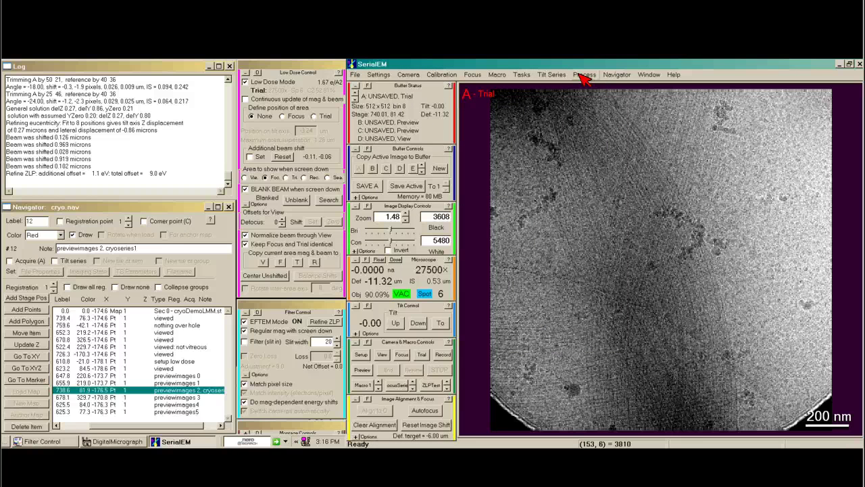
Step: Review the Tilt Series Extra Output settings and accept them with OK
{"action": "left_click", "coordinate": [551, 75]}
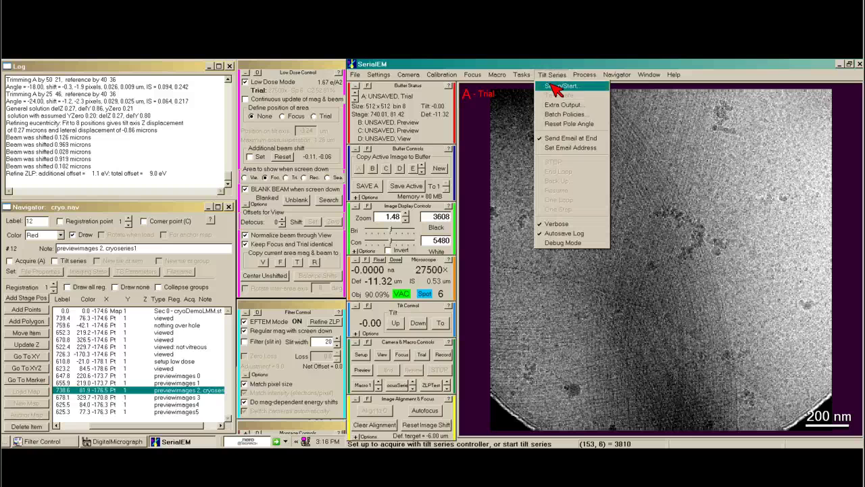
{"action": "left_click", "coordinate": [562, 107]}
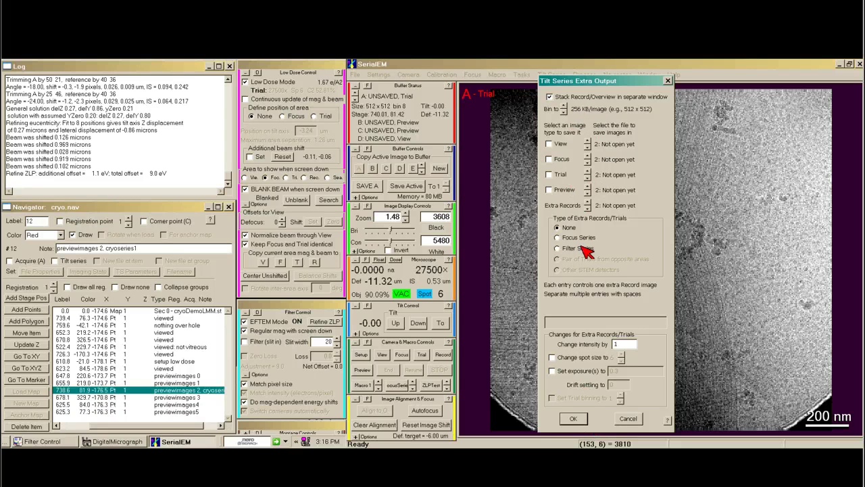
{"action": "left_click", "coordinate": [576, 419]}
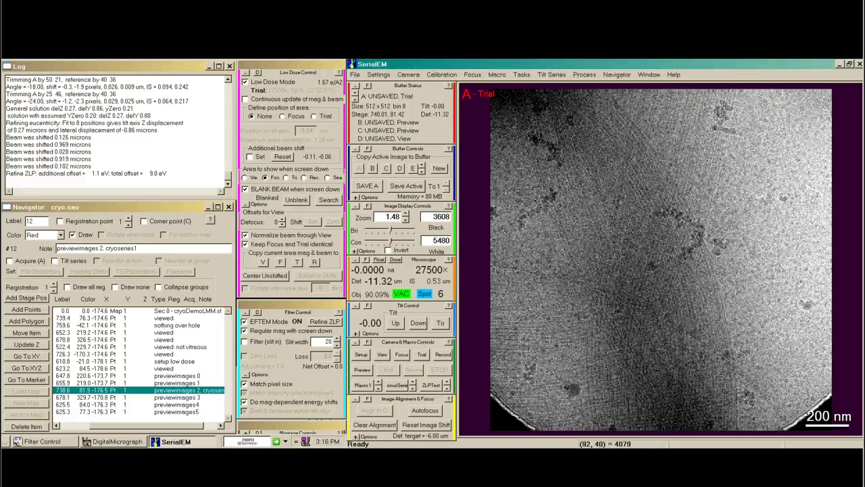
Step: Open Tilt Series Setup and set the base tilt increment to 2°, giving 61 tilts
{"action": "left_click", "coordinate": [552, 74]}
{"action": "left_click", "coordinate": [558, 89]}
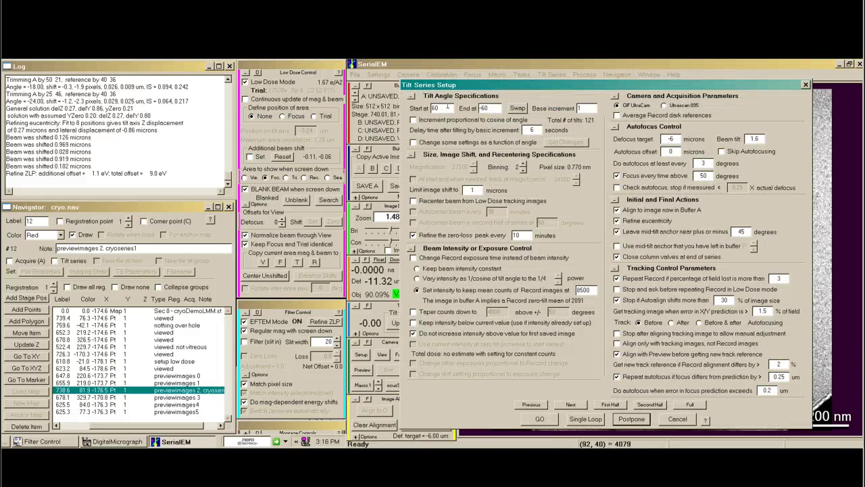
{"action": "double_click", "coordinate": [583, 108]}
{"action": "type", "text": "2"}
{"action": "left_click", "coordinate": [537, 132]}
Step: Use 1/cosine intensity, no eccentricity refinement, tracking before and after, no Repeat Record, then start
{"action": "left_click", "coordinate": [417, 279]}
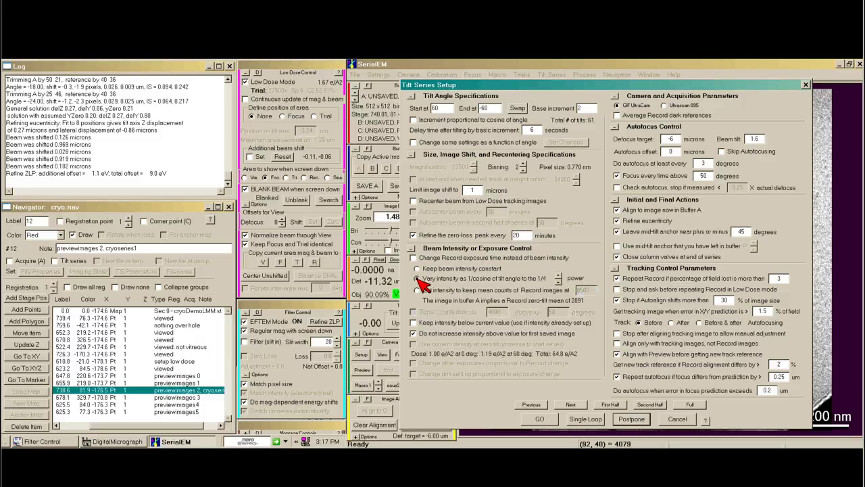
{"action": "left_click", "coordinate": [558, 282]}
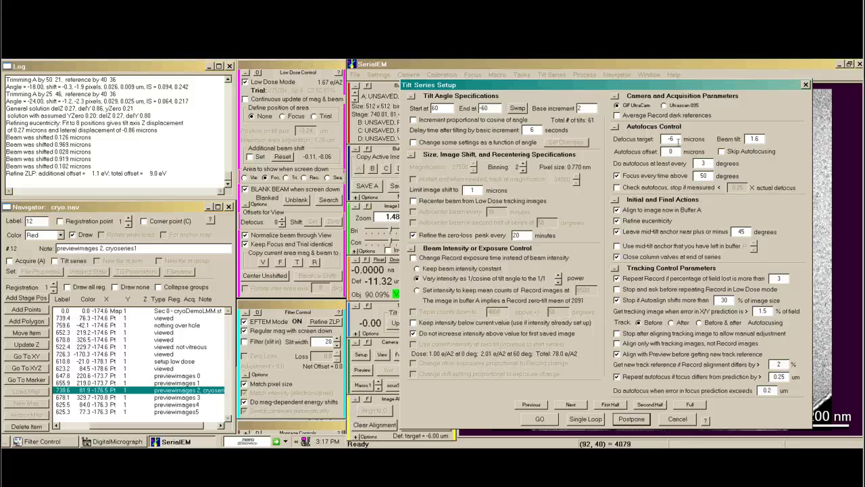
{"action": "left_click", "coordinate": [634, 223]}
{"action": "left_click", "coordinate": [700, 323]}
{"action": "left_click", "coordinate": [617, 278]}
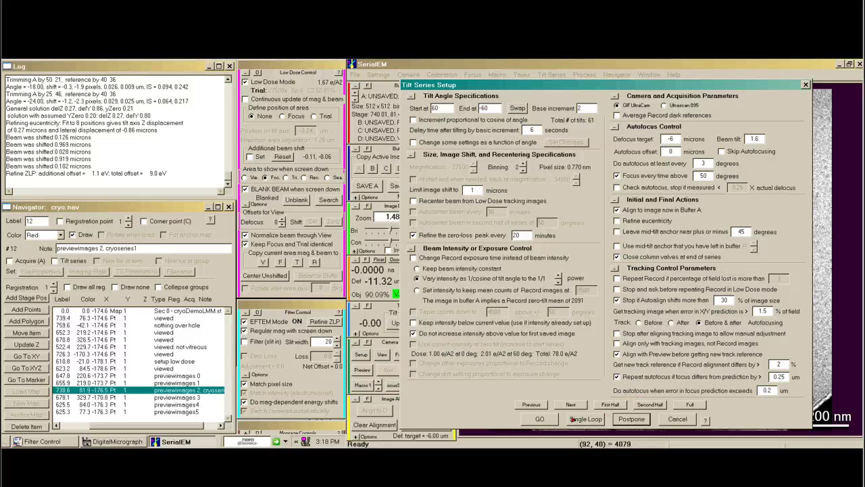
{"action": "left_click", "coordinate": [549, 419]}
Step: Save the stack as cryoseries1.st and stop the series after the first 60° image
{"action": "left_click", "coordinate": [578, 391]}
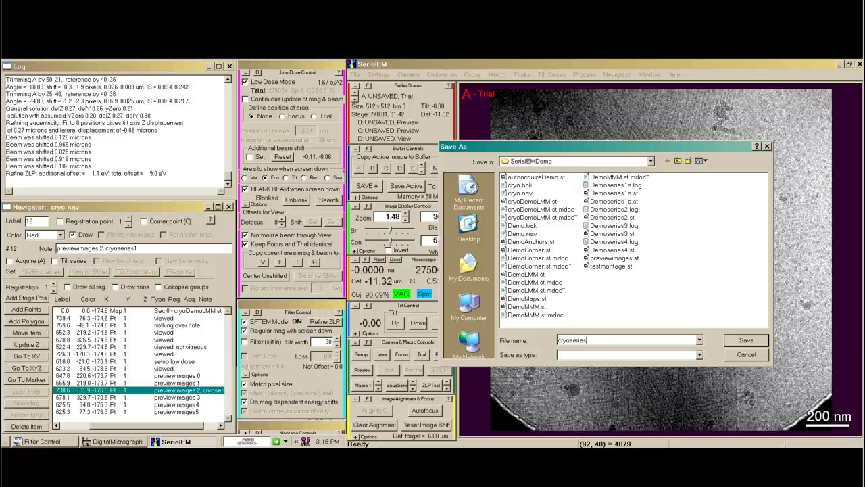
{"action": "key", "text": "Return"}
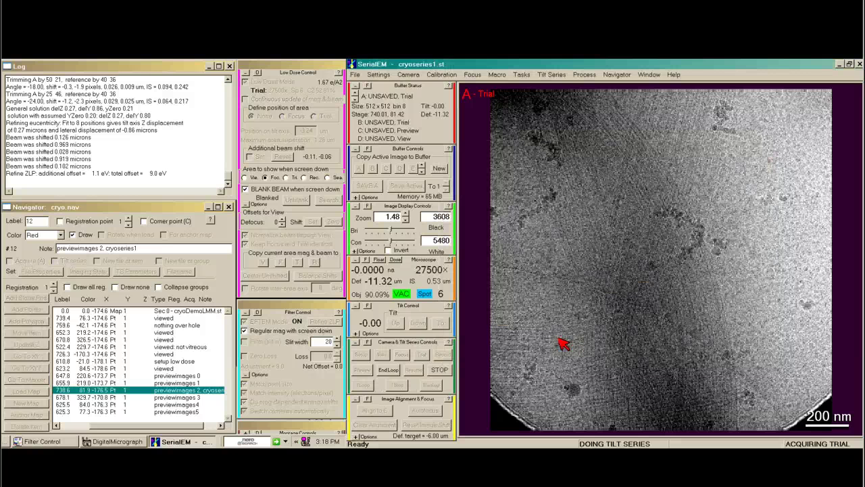
{"action": "left_click", "coordinate": [395, 370]}
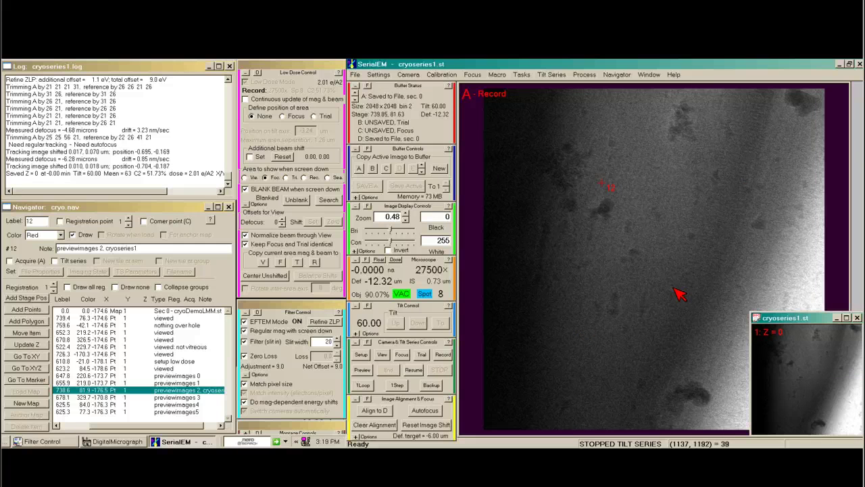
Step: Show the FFT of the first Record image, then resume the stopped tilt series
{"action": "left_click", "coordinate": [584, 75]}
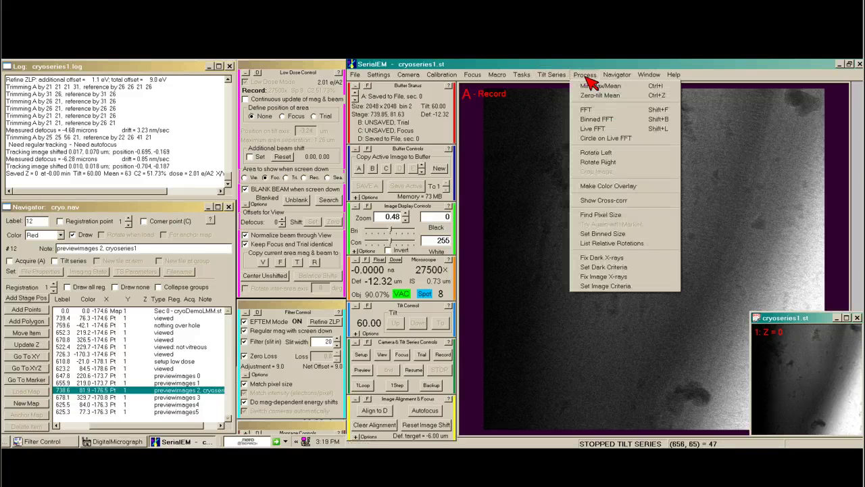
{"action": "left_click", "coordinate": [589, 110]}
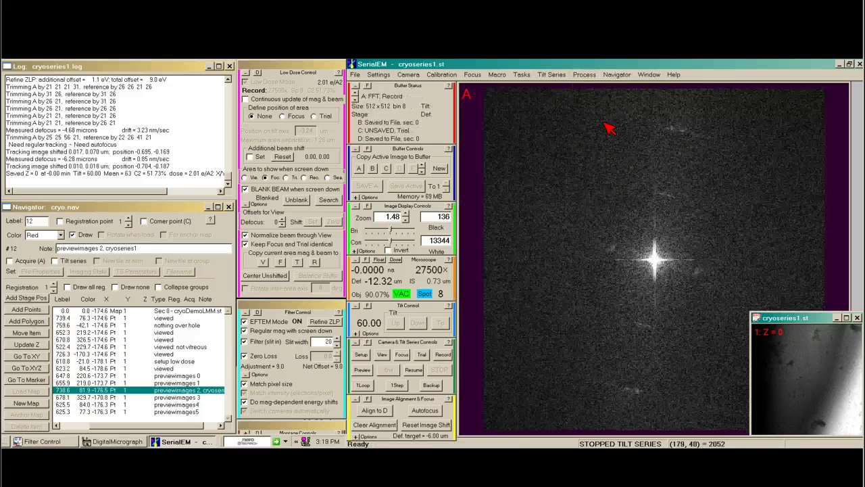
{"action": "left_click", "coordinate": [413, 371]}
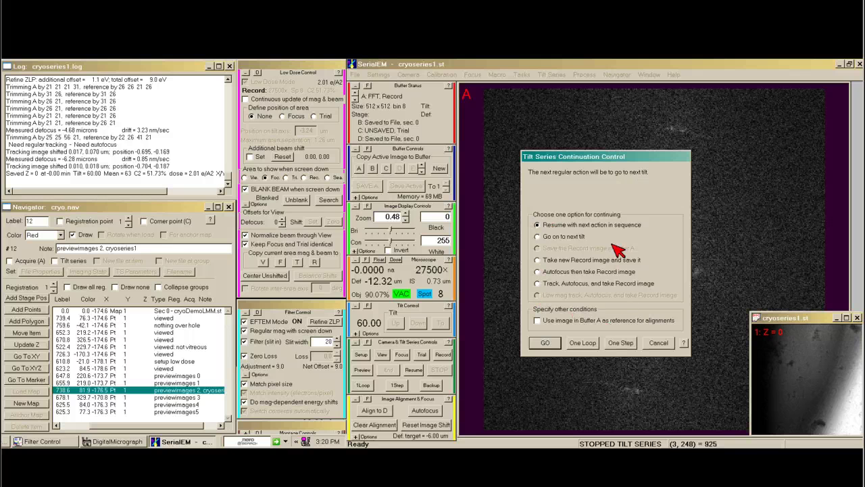
Step: Resume with the next action in sequence to run the series down to −60°
{"action": "left_click", "coordinate": [544, 343]}
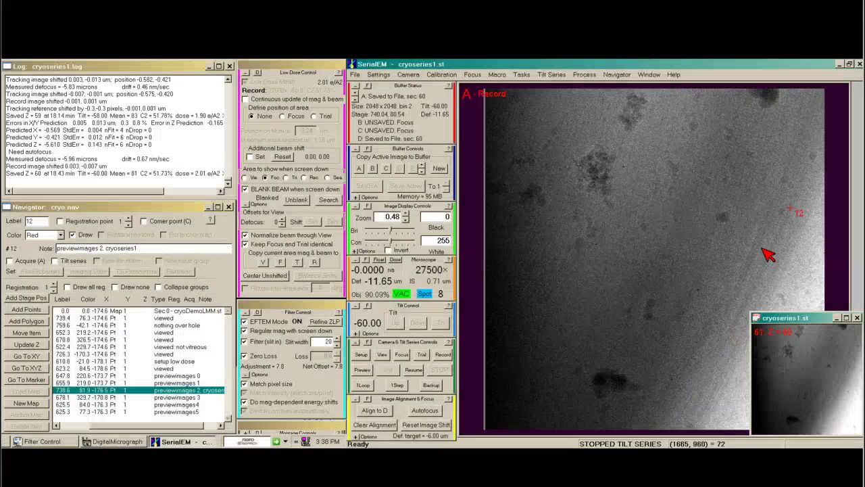
Step: Terminate the tilt series, closing cryoseries1.st without keeping rotated zero-tilt copies
{"action": "left_click", "coordinate": [551, 75]}
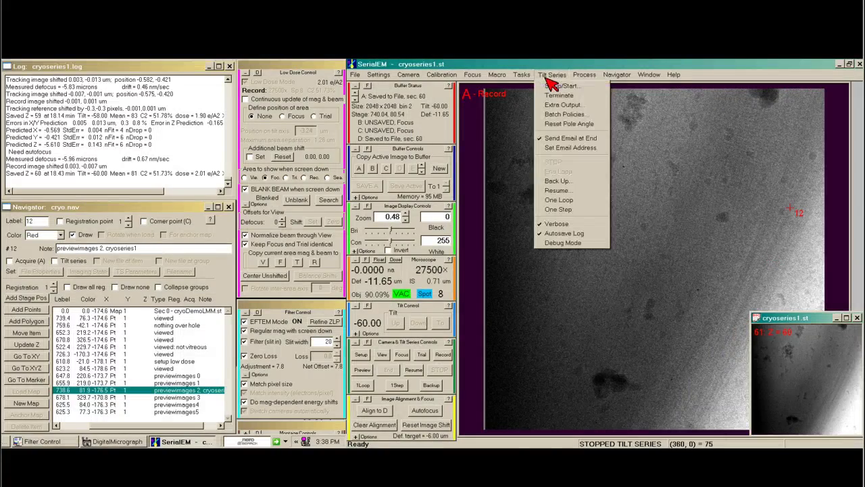
{"action": "left_click", "coordinate": [567, 99]}
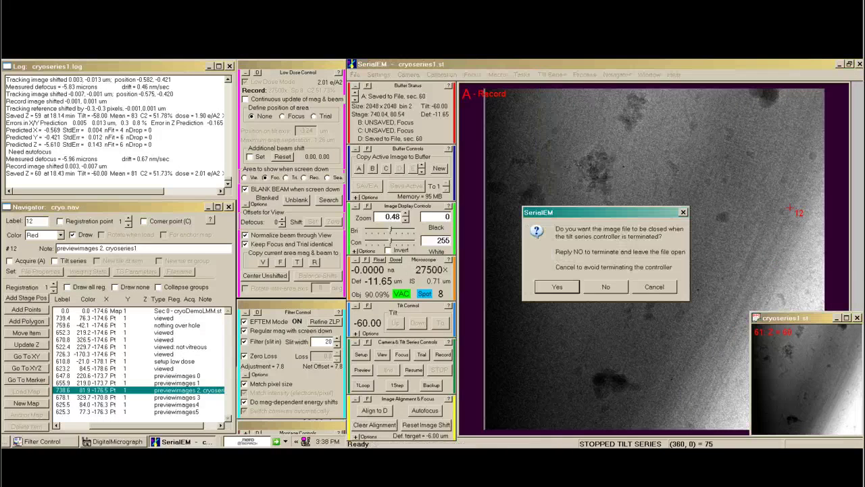
{"action": "left_click", "coordinate": [572, 287]}
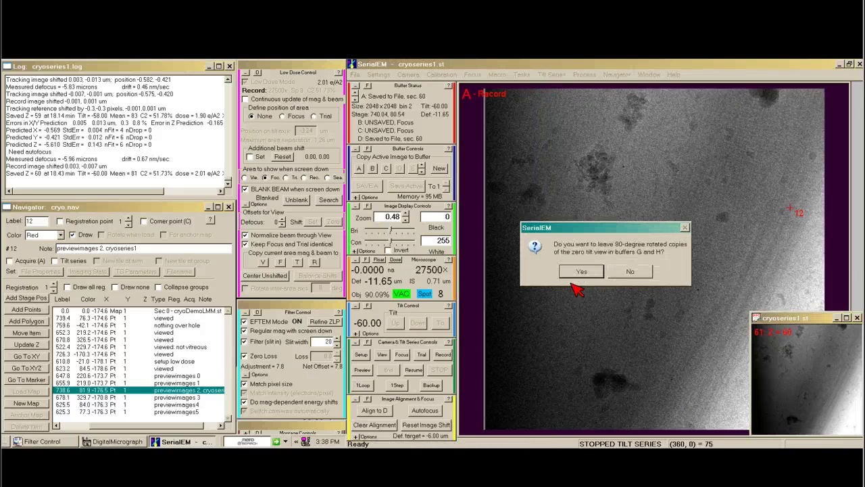
{"action": "left_click", "coordinate": [631, 273]}
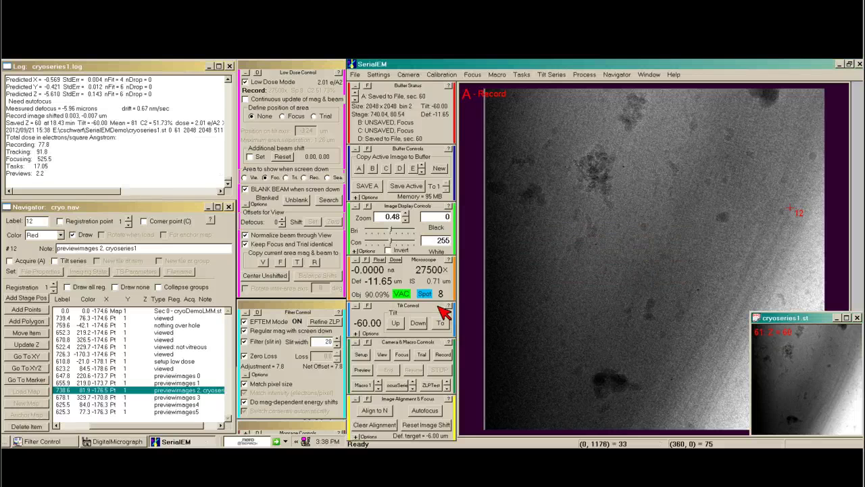
Step: Tilt the stage back to 0° and close the log window
{"action": "left_click", "coordinate": [441, 323]}
{"action": "key", "text": "Return"}
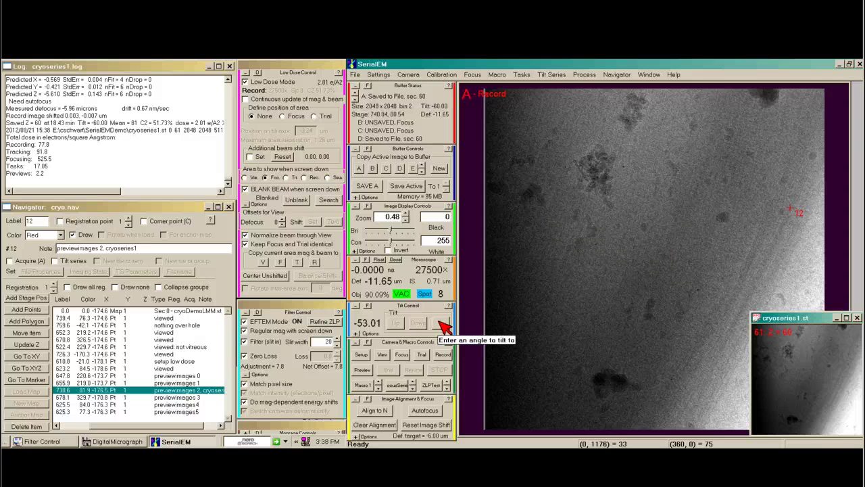
{"action": "left_click", "coordinate": [230, 66]}
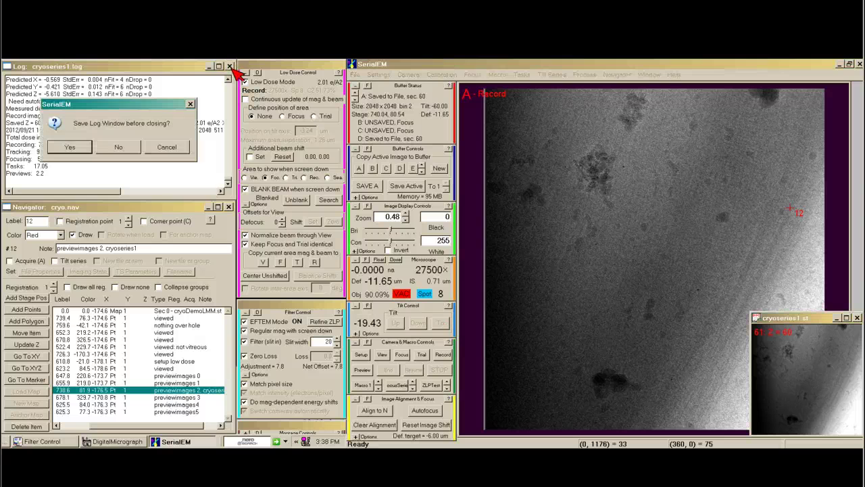
{"action": "left_click", "coordinate": [88, 149]}
{"action": "left_click", "coordinate": [355, 75]}
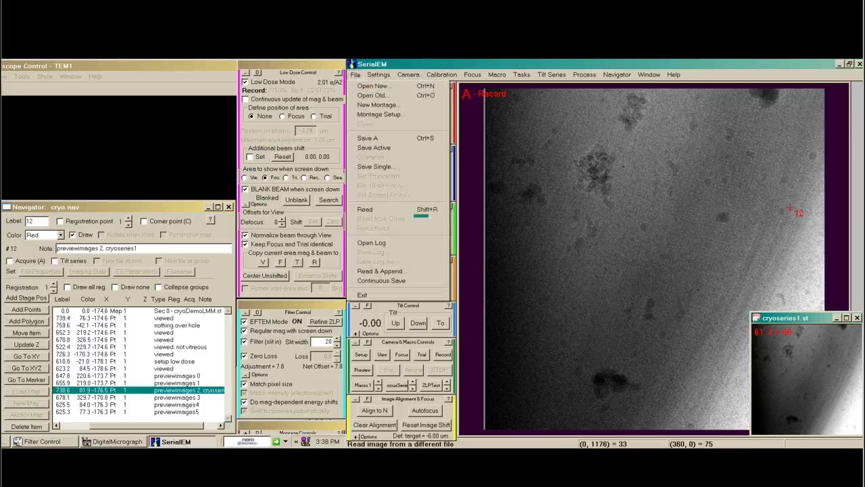